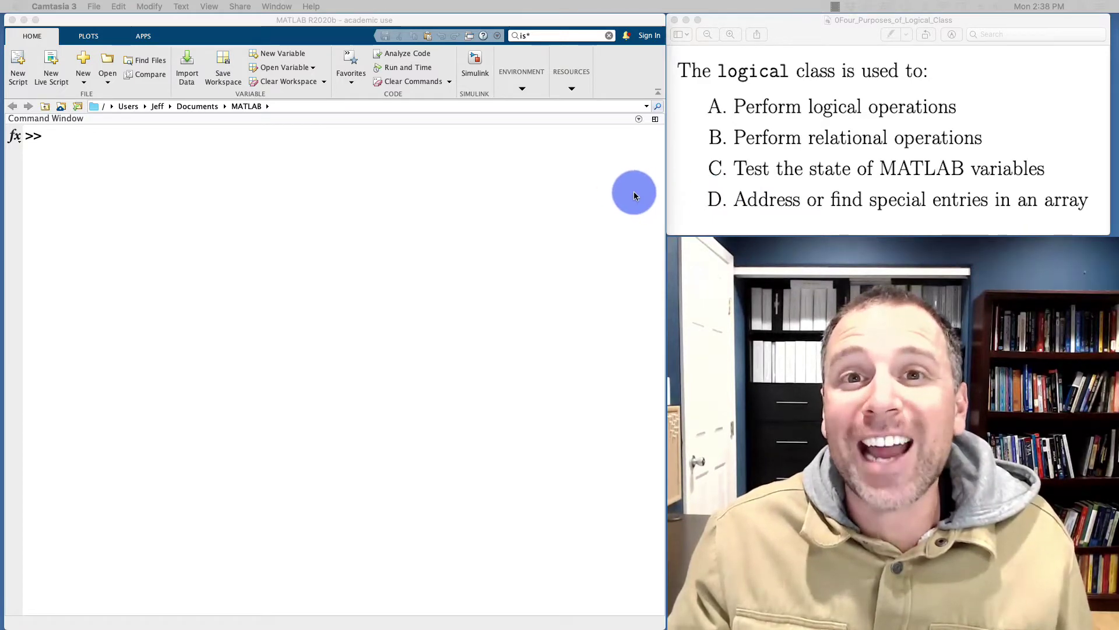
# - Generate R as a 6×6 matrix of random integers up to 20 with randi(20, 6, 6)
pyautogui.click(613, 188)
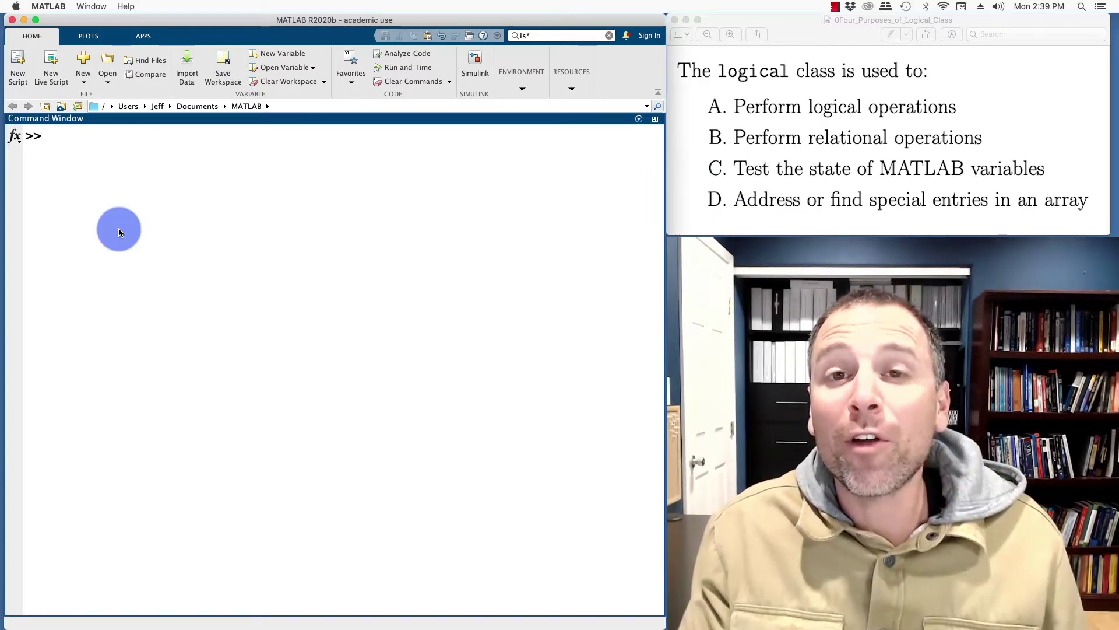
pyautogui.write('R =')
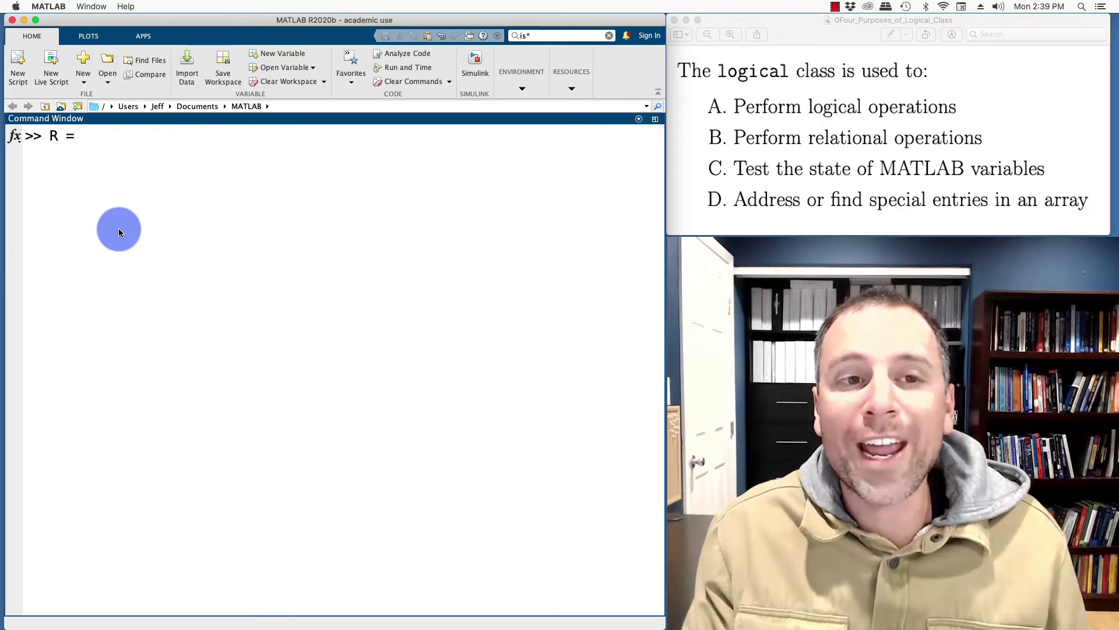
pyautogui.write(' rand')
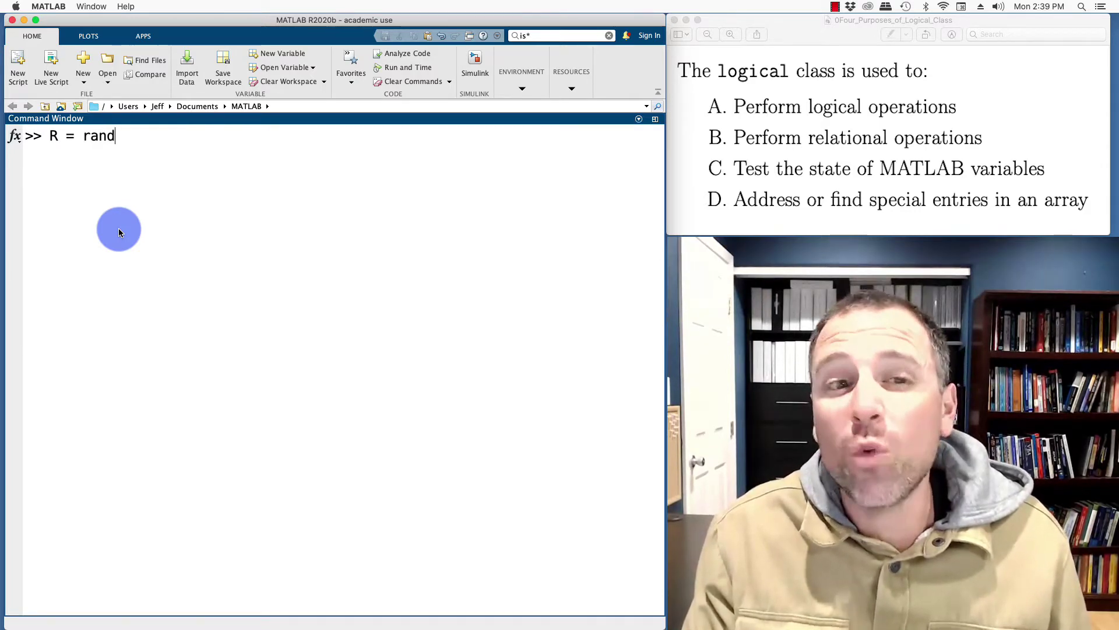
pyautogui.write('i()')
pyautogui.press('Left')
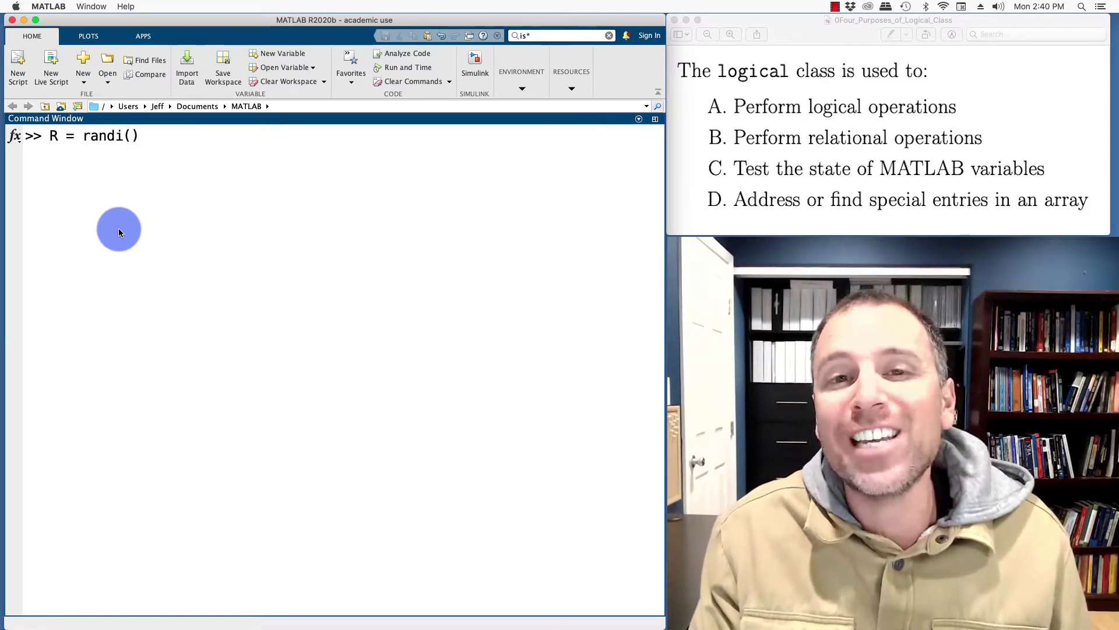
pyautogui.write('20')
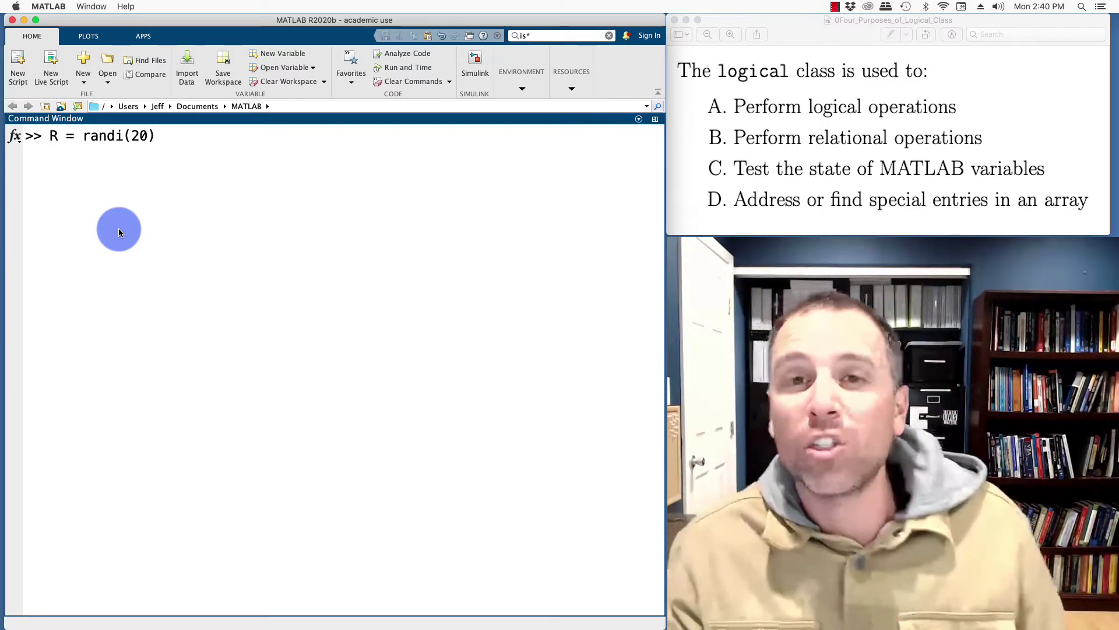
pyautogui.write(', ')
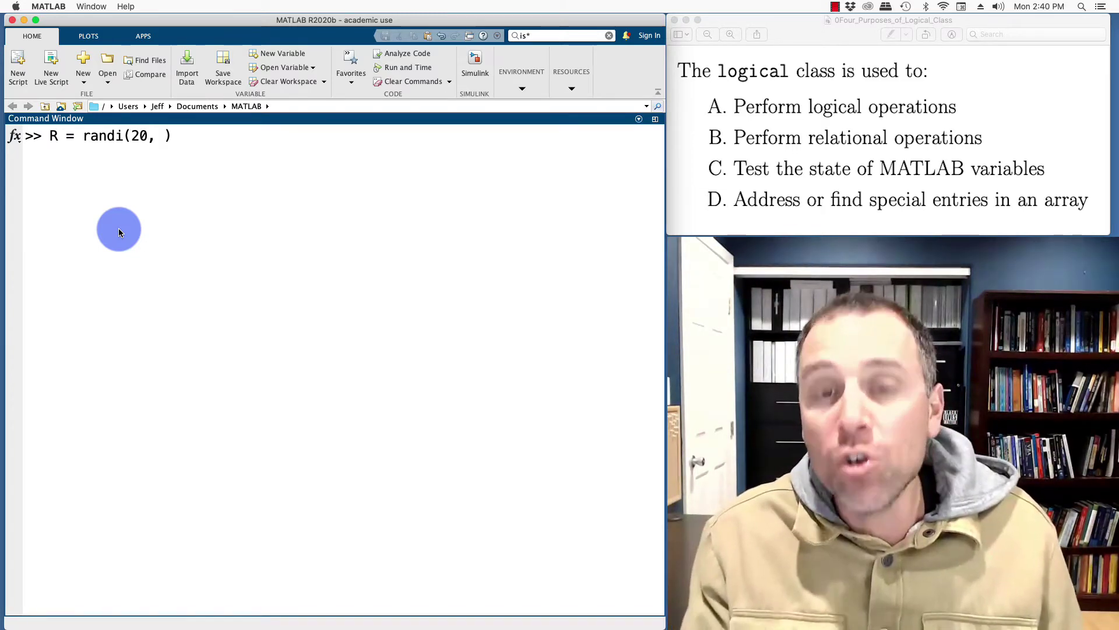
pyautogui.write('6')
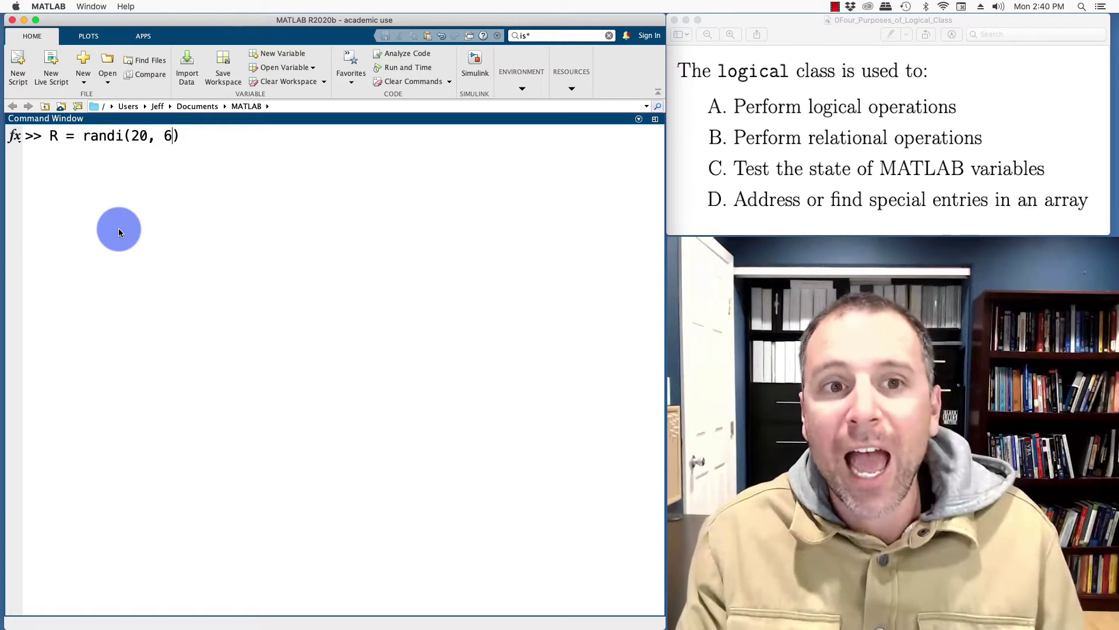
pyautogui.write(', 6')
pyautogui.press('Return')
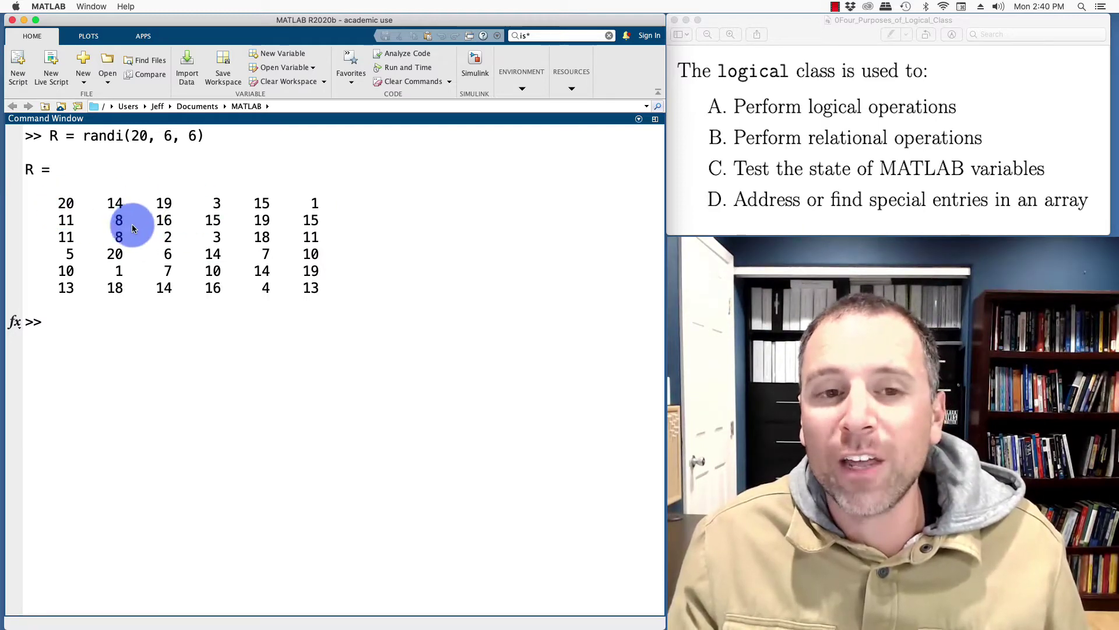
# - Regenerate R three more times from command history, then clear the Command Window with clc
pyautogui.press('Up')
pyautogui.press('Return')
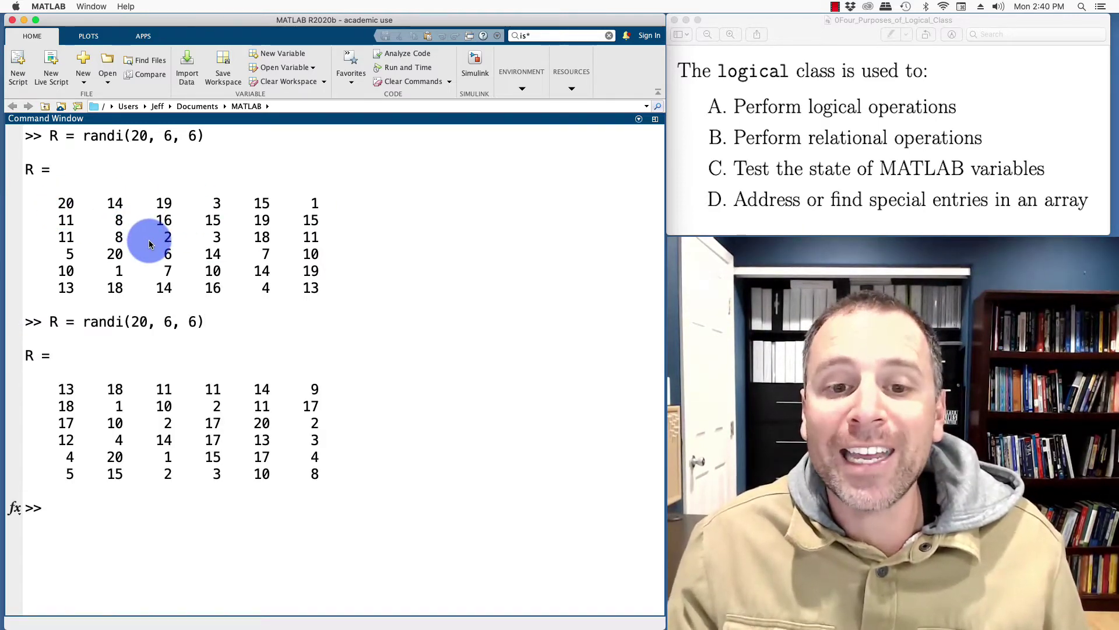
pyautogui.press('Up')
pyautogui.press('Return')
pyautogui.press('Up')
pyautogui.press('Return')
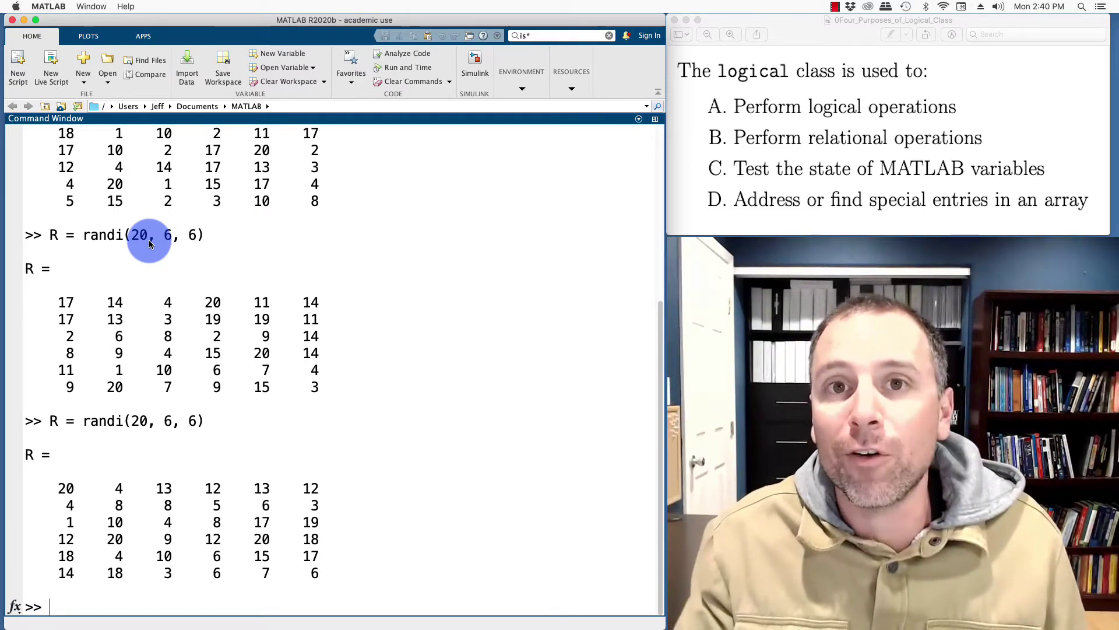
pyautogui.write('clc')
pyautogui.press('Return')
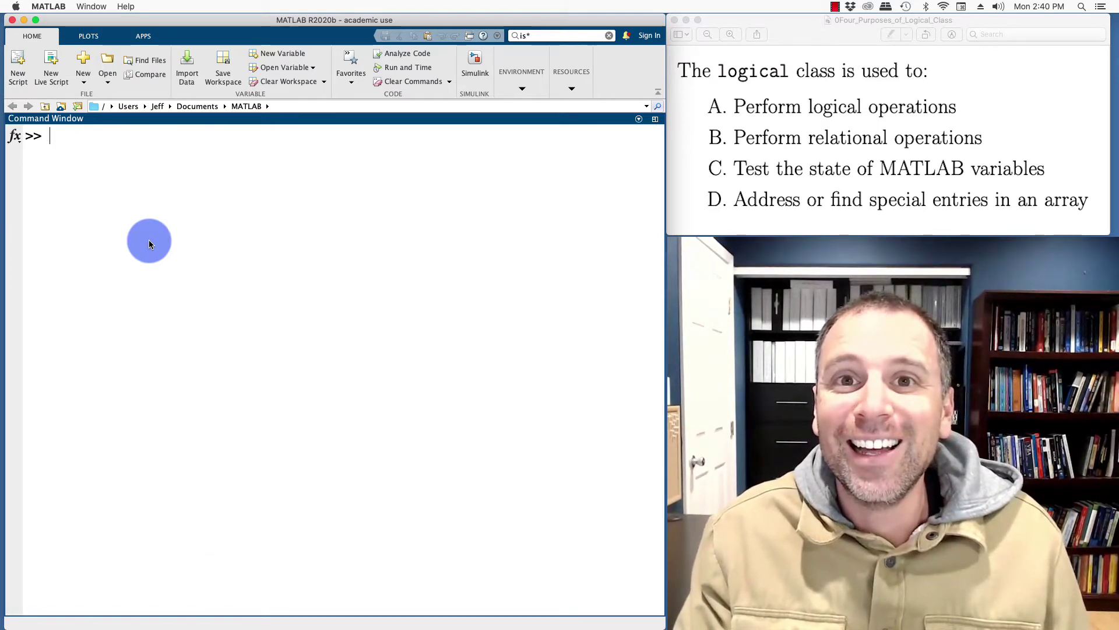
pyautogui.write('R = randi(20, 6, 6)')
# - Create a new random 6×6 matrix R and the mask Lbig = R >= 14
pyautogui.press('Return')
pyautogui.write('Lbig =')
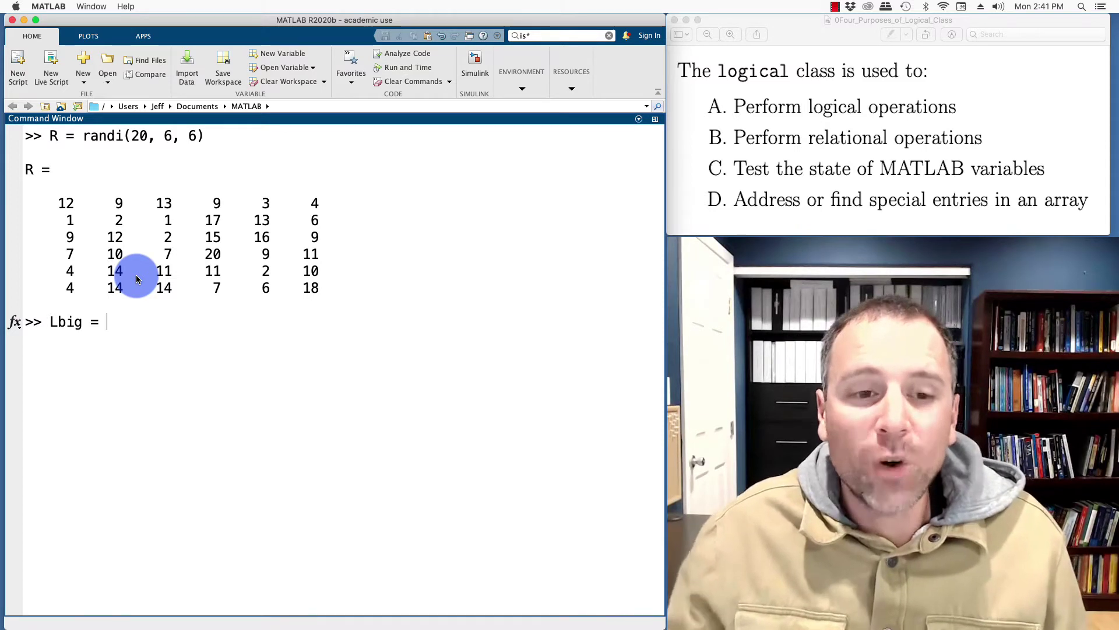
pyautogui.write('R ')
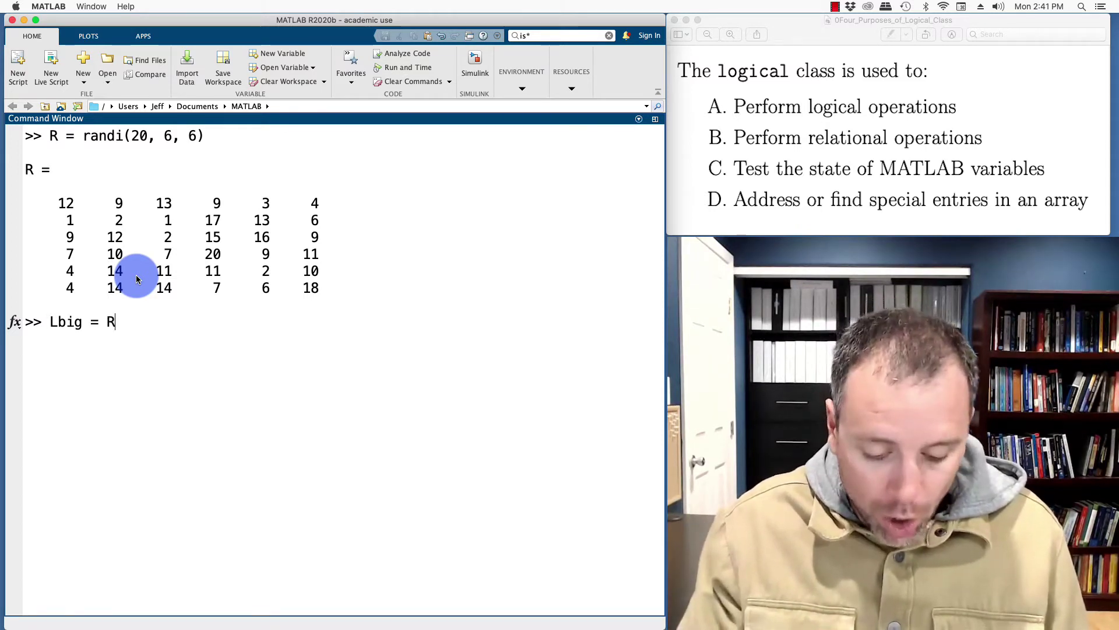
pyautogui.write('>')
pyautogui.press('BackSpace')
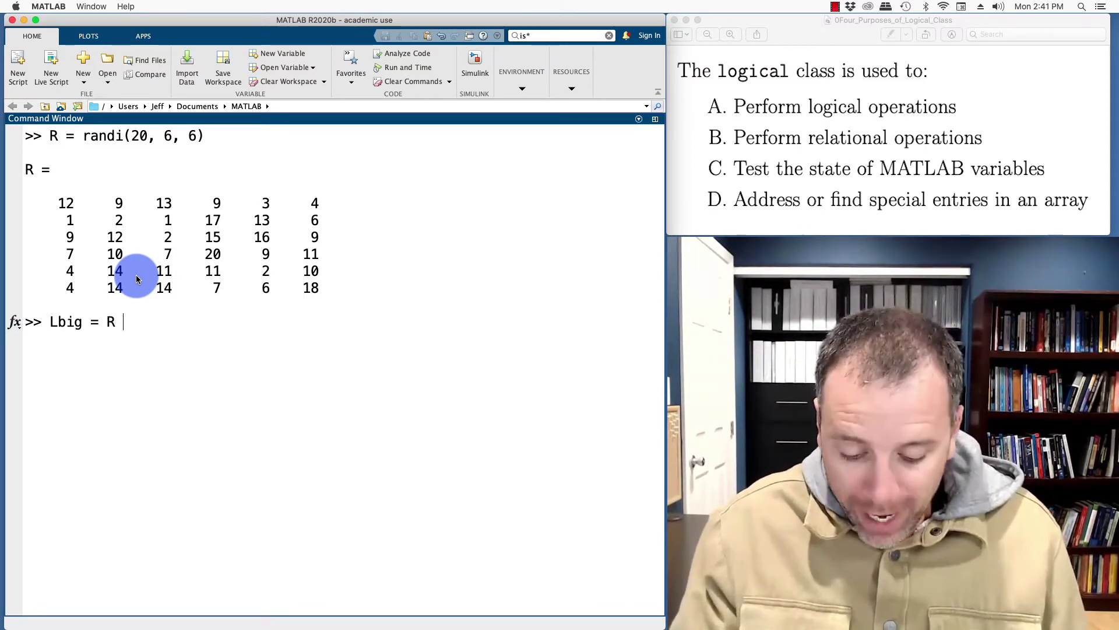
pyautogui.write('>= 14')
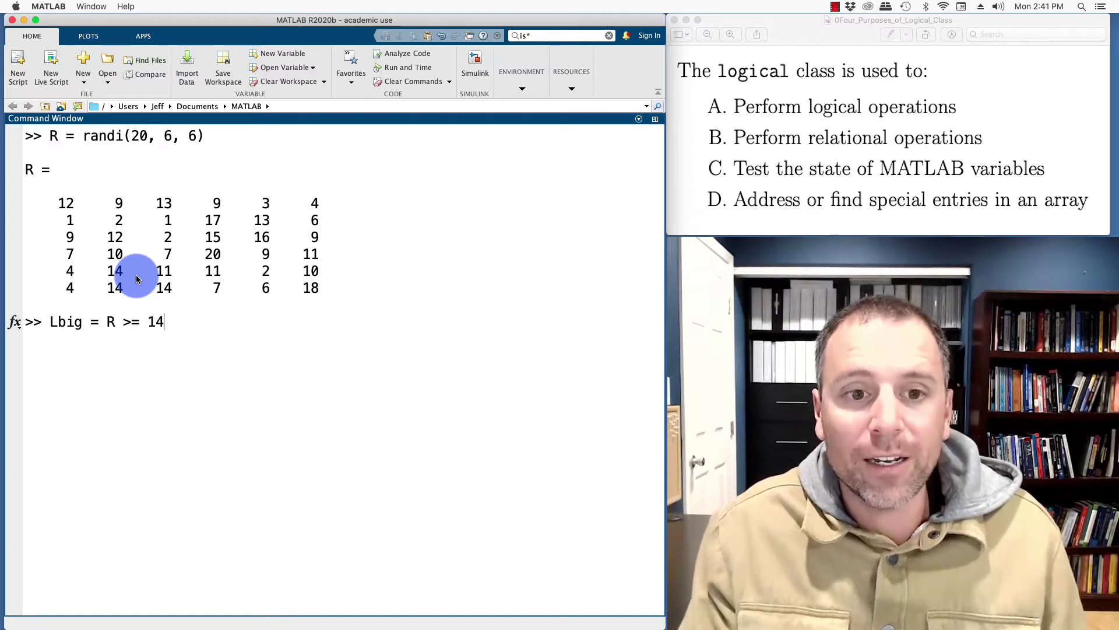
pyautogui.press('Return')
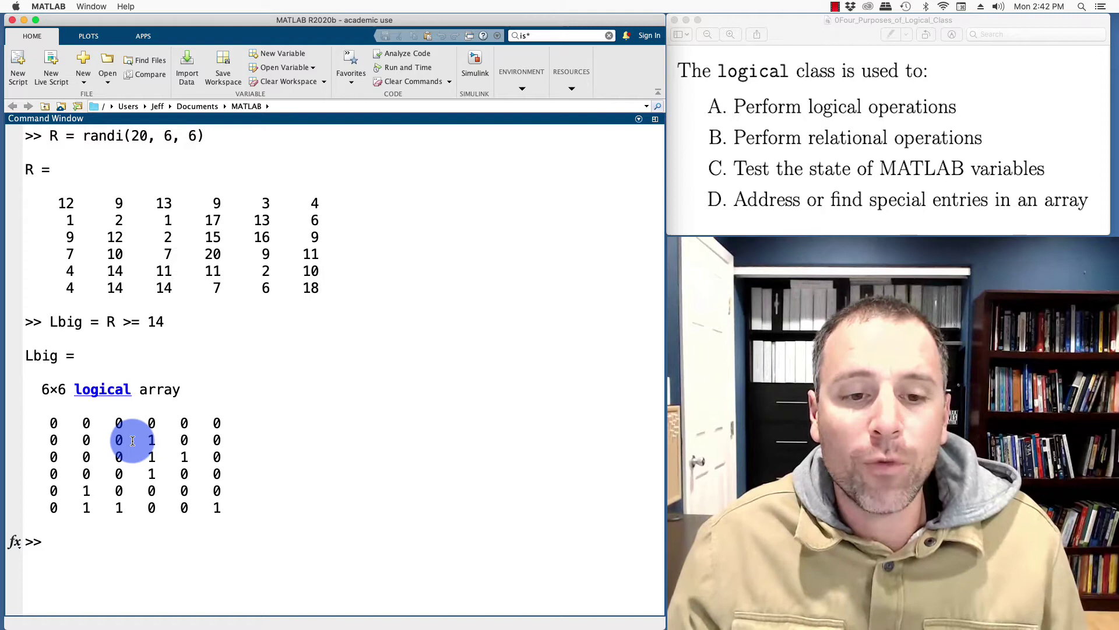
# - Run R(Lbig) to list the eight entries ≥14: 14, 14, 14, 17, 15, 20, 16, 18
pyautogui.press('Up')
pyautogui.press('Escape')
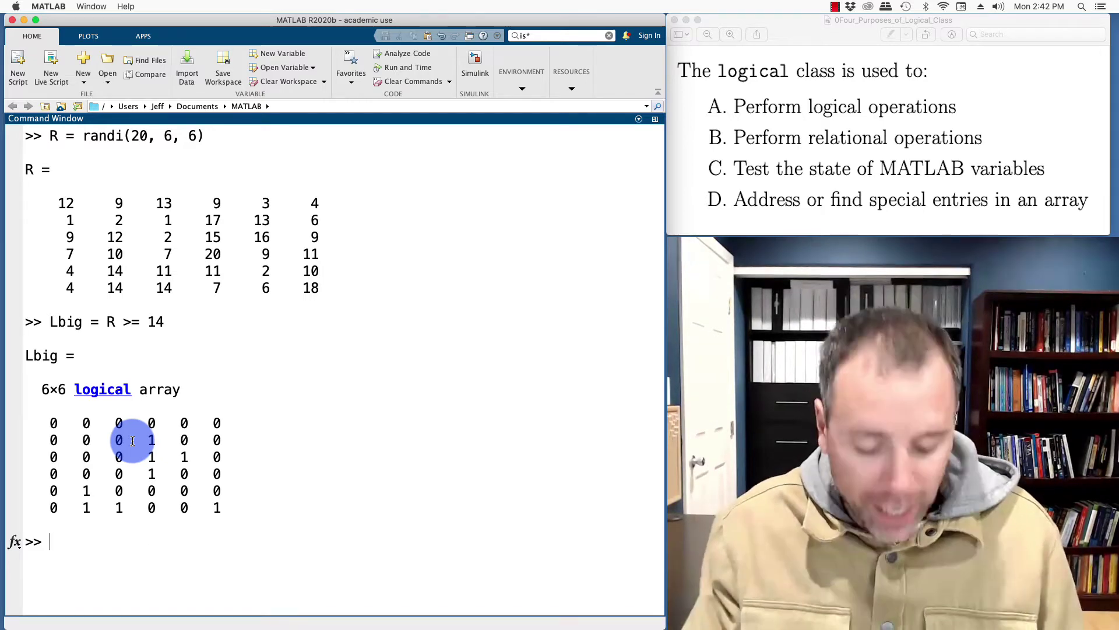
pyautogui.write('R(Lb')
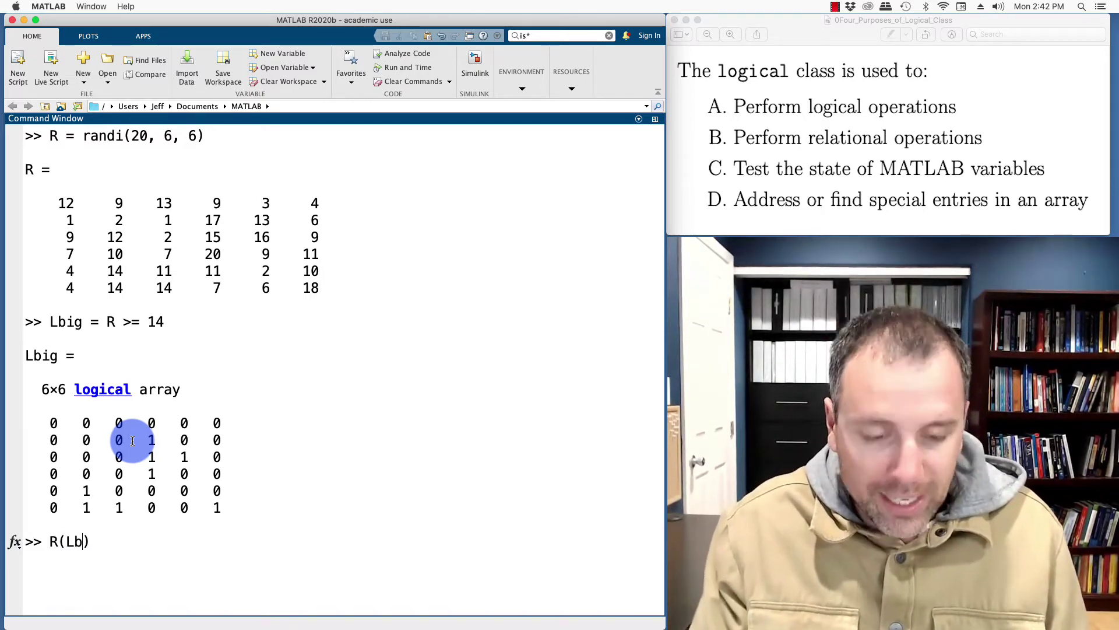
pyautogui.write('ig')
pyautogui.press('Return')
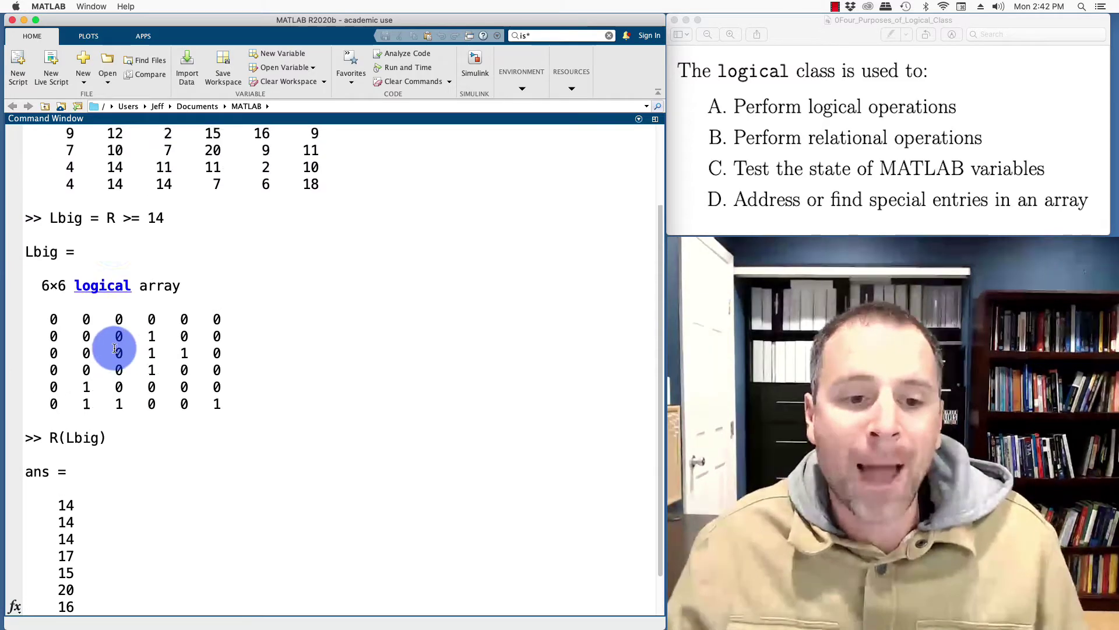
pyautogui.scroll(3, 117, 352)
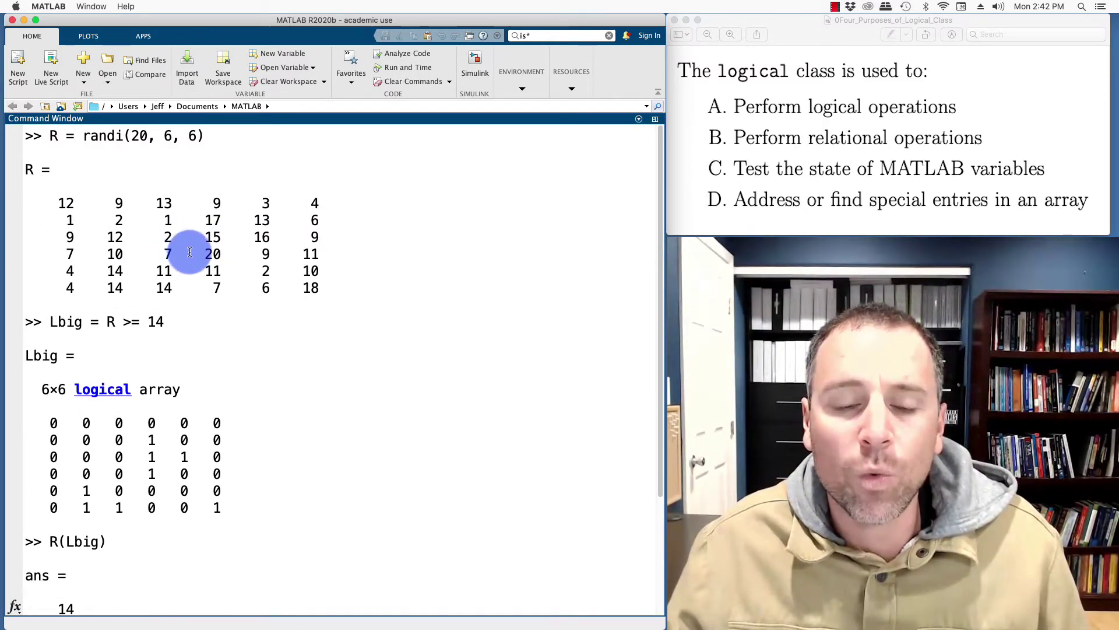
pyautogui.scroll(-4, 175, 315)
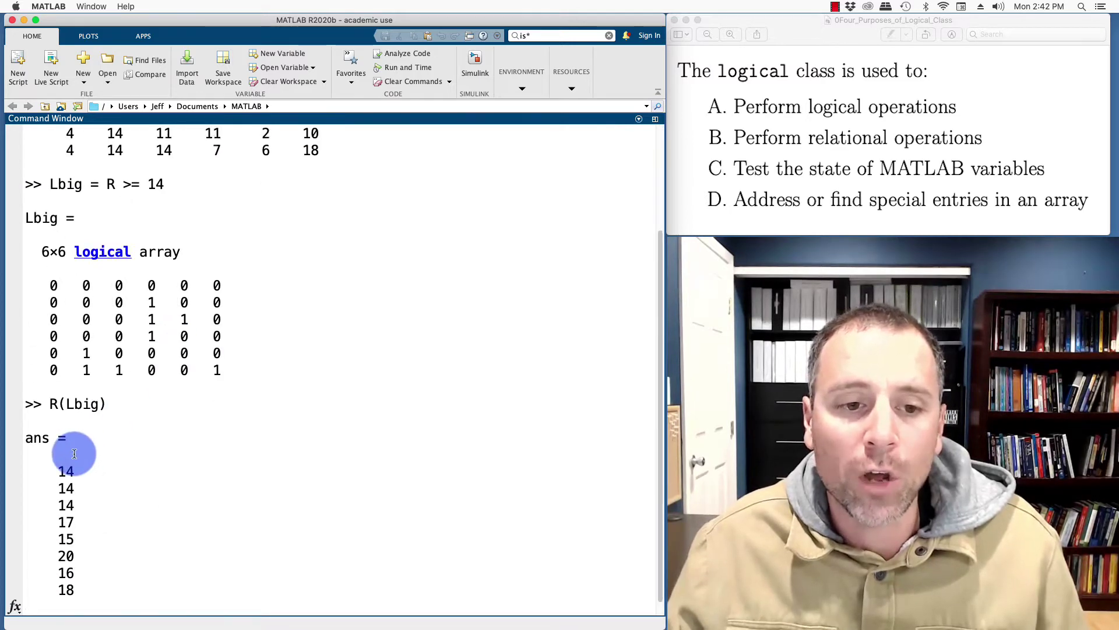
pyautogui.scroll(2, 73, 452)
pyautogui.scroll(2, 74, 403)
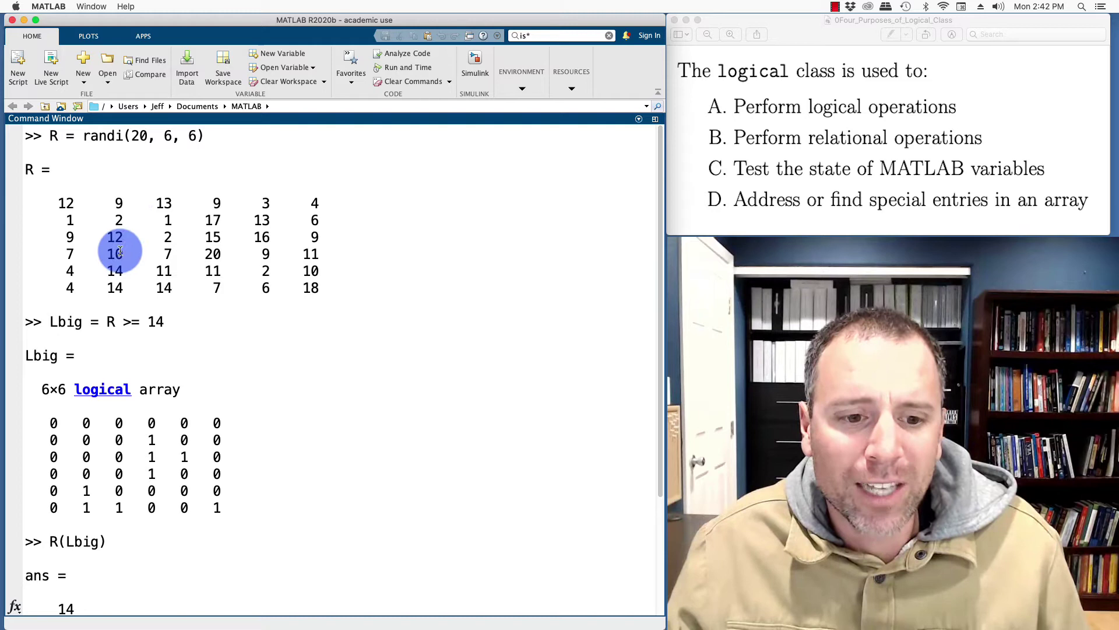
pyautogui.scroll(-3, 115, 253)
pyautogui.scroll(3, 115, 253)
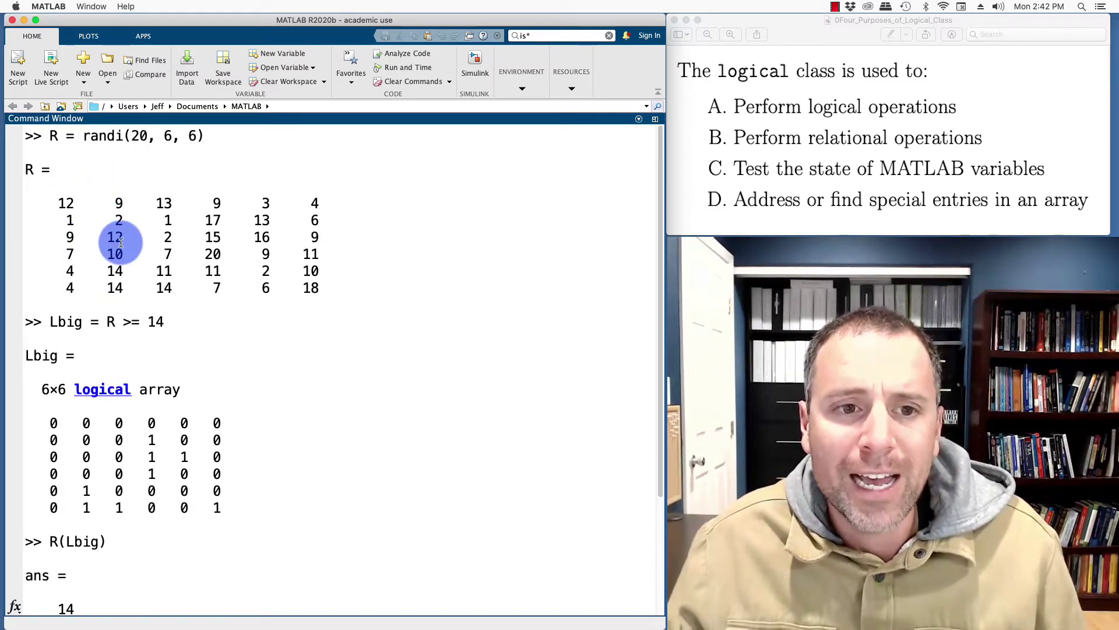
pyautogui.scroll(-2, 114, 241)
pyautogui.scroll(-3, 119, 204)
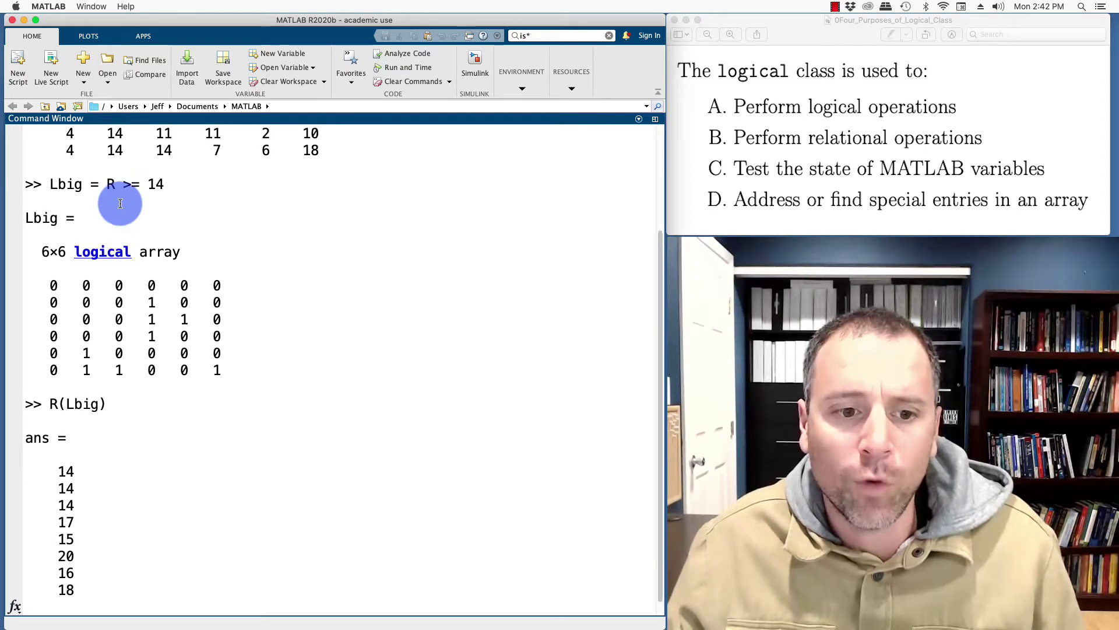
pyautogui.scroll(3, 121, 204)
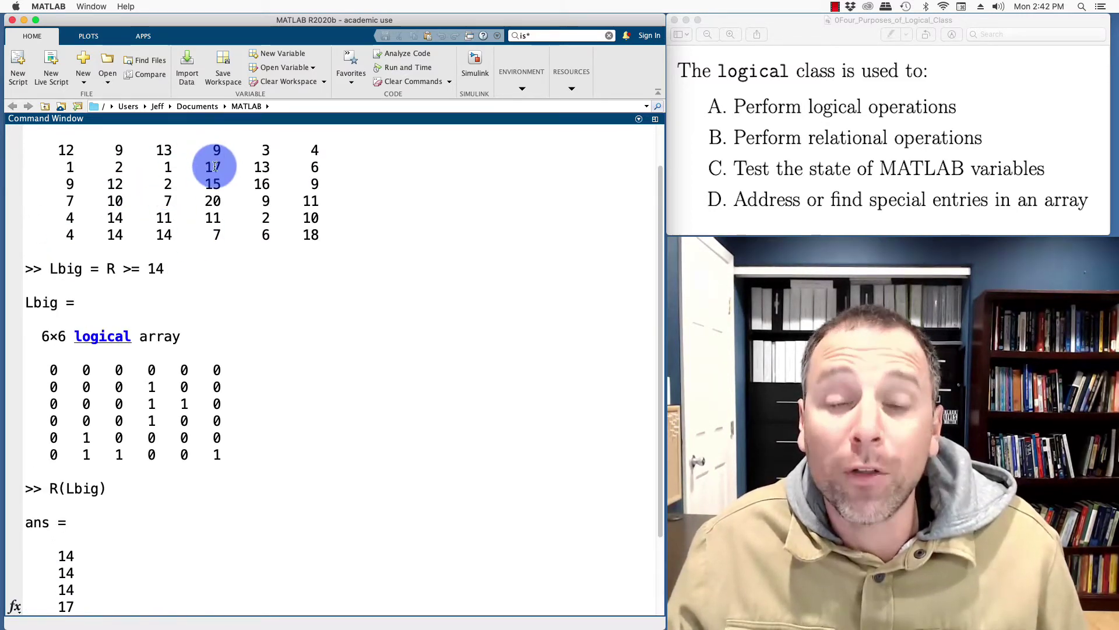
pyautogui.scroll(-3, 201, 202)
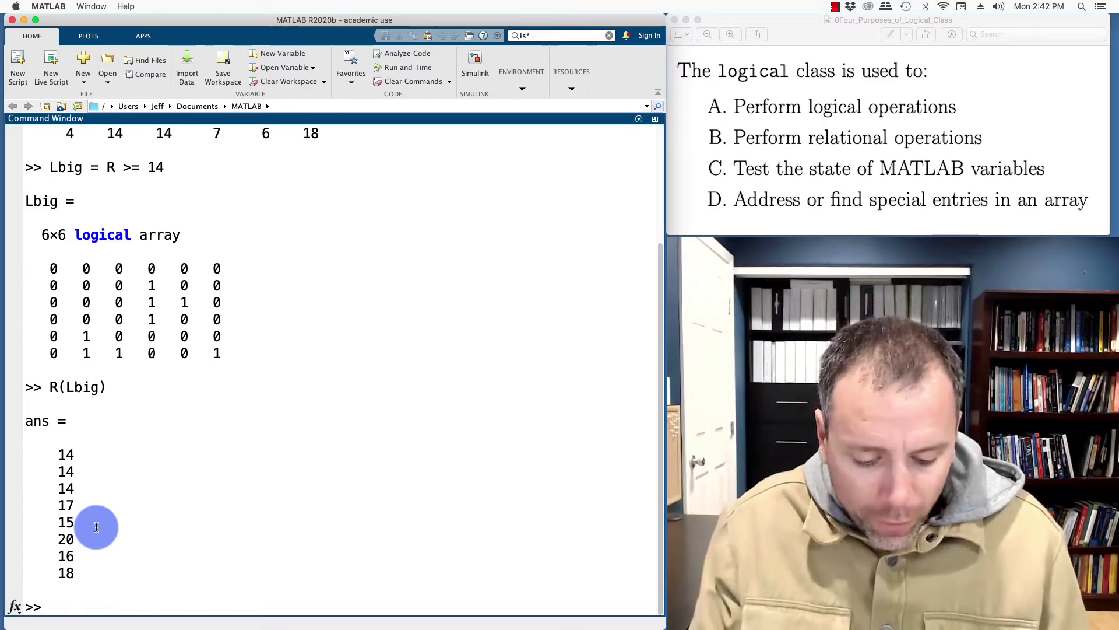
pyautogui.write('temp = zero(')
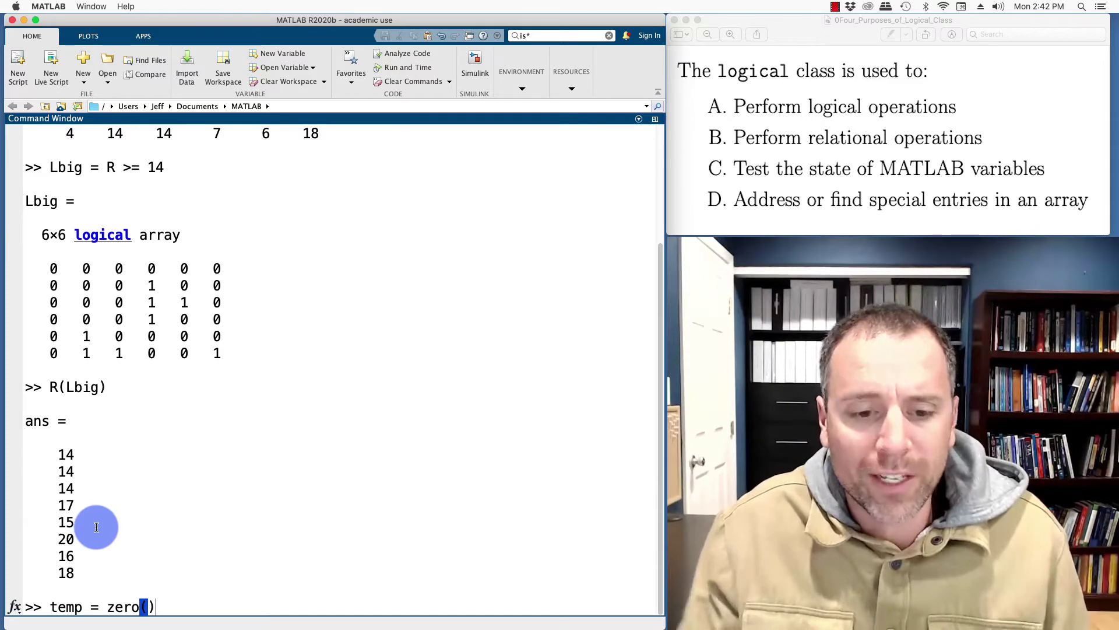
# - Fill temp = zeros(6,6) with R's entries ≥14 via temp(Lbig) = R(Lbig), then redisplay R
pyautogui.press('BackSpace')
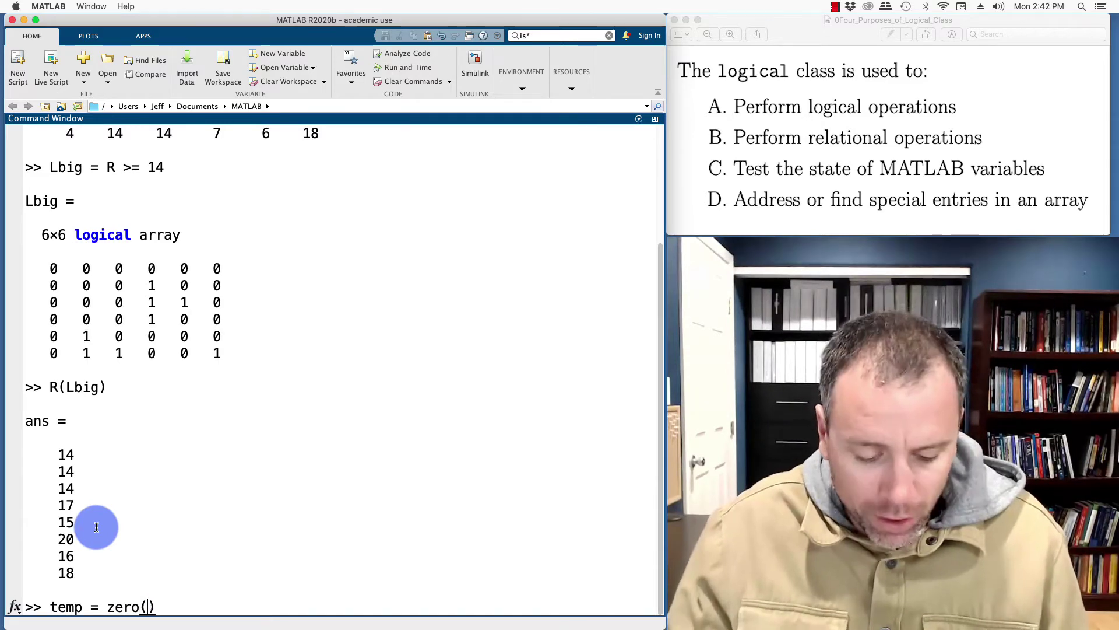
pyautogui.write('s(')
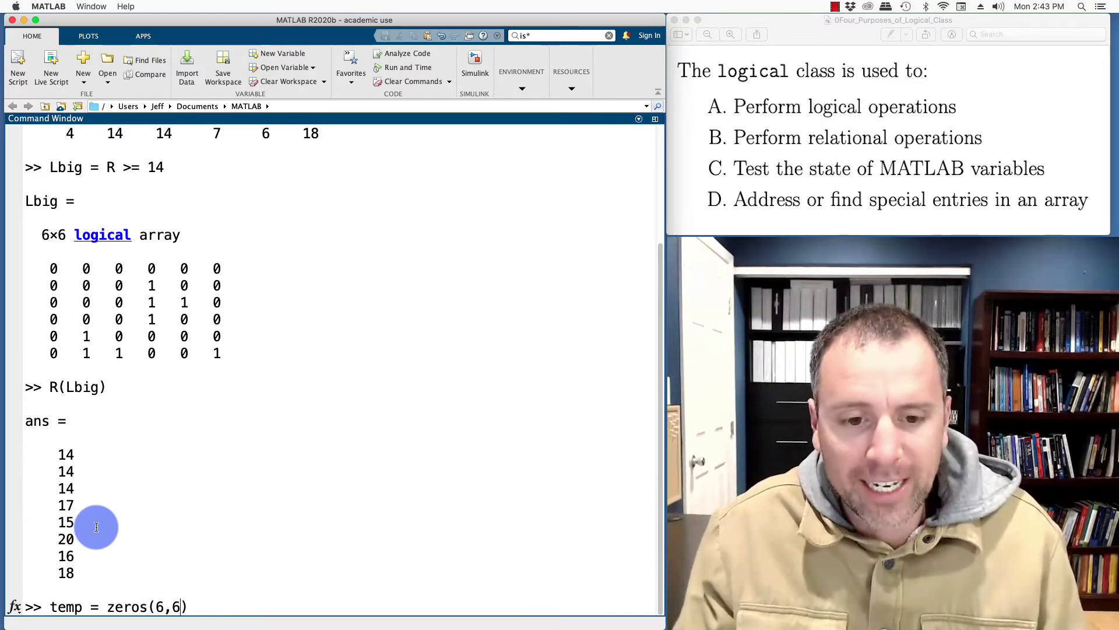
pyautogui.write('temp(')
pyautogui.press('Return')
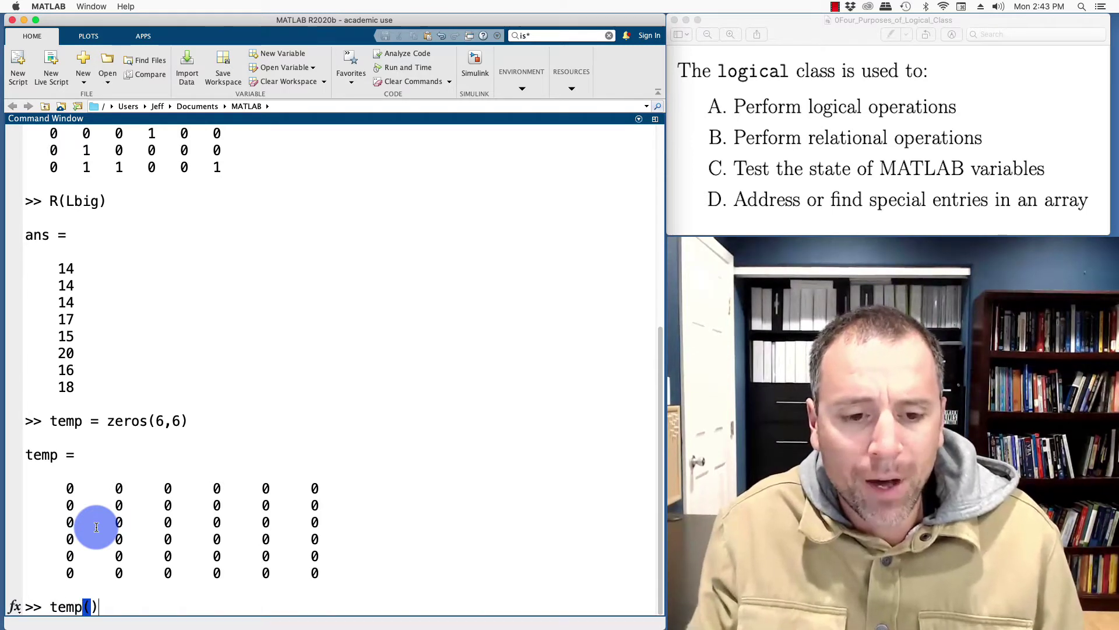
pyautogui.write('LB')
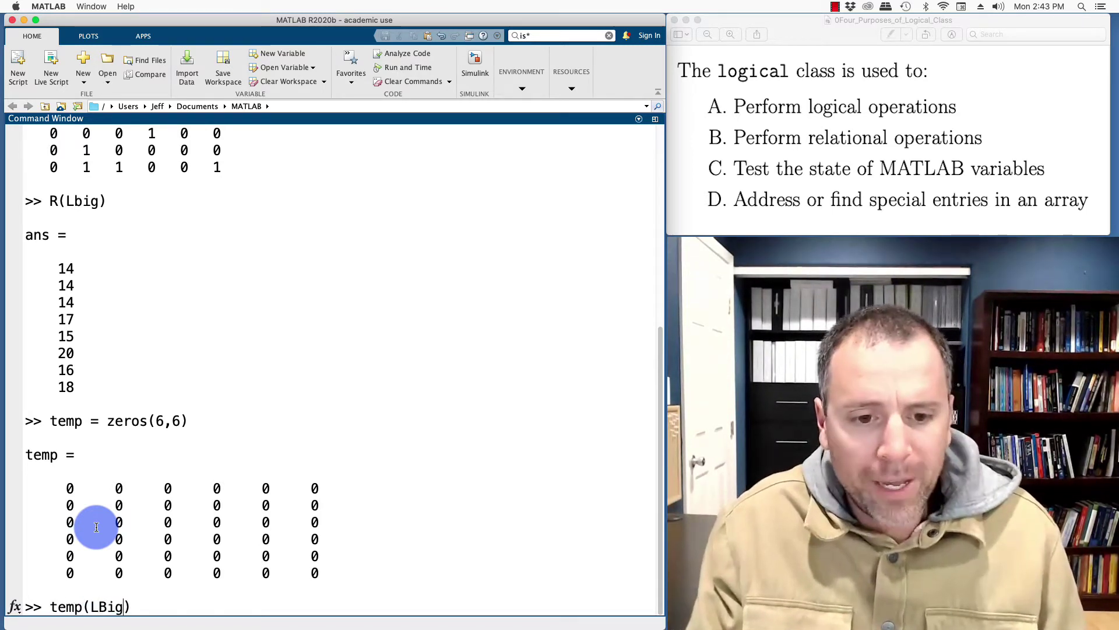
pyautogui.press('BackSpace')
pyautogui.write('big) = ')
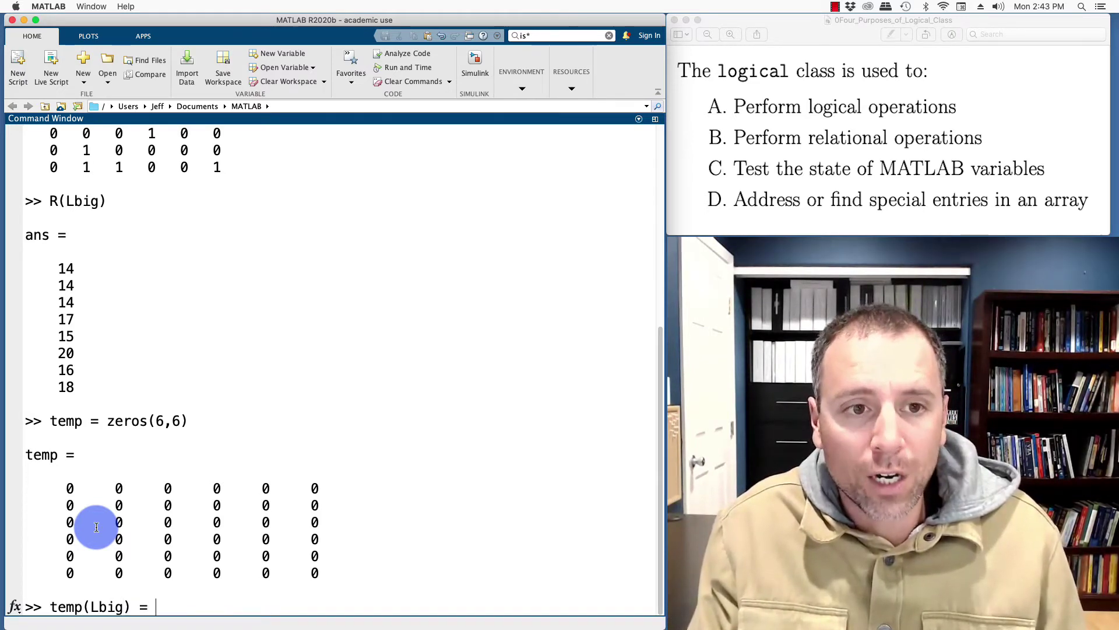
pyautogui.write('R()')
pyautogui.press('Left')
pyautogui.write('L')
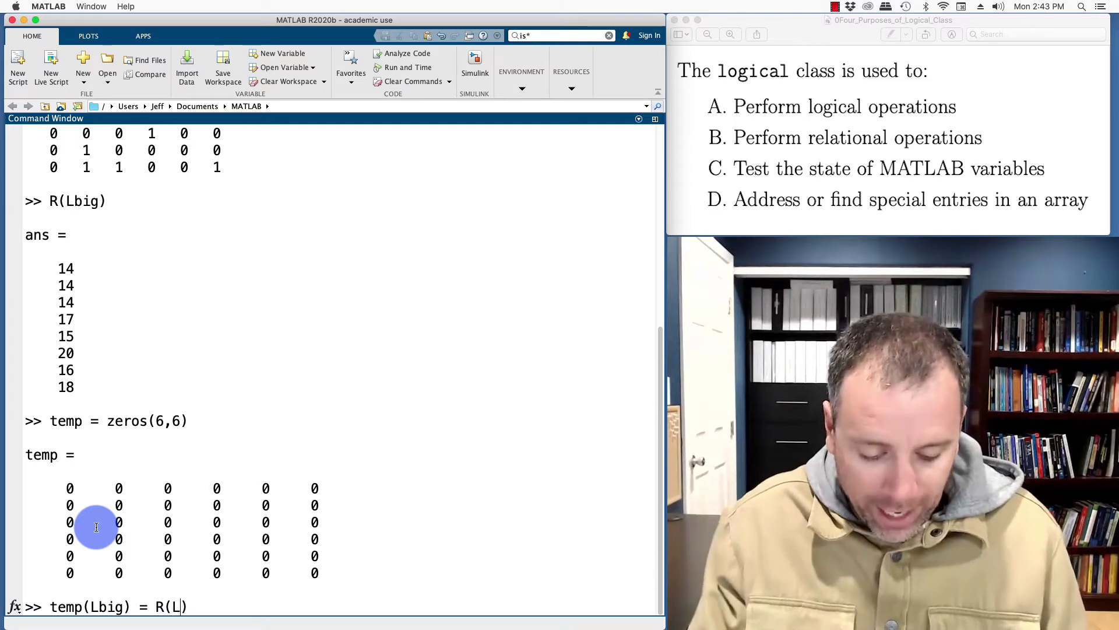
pyautogui.write('big')
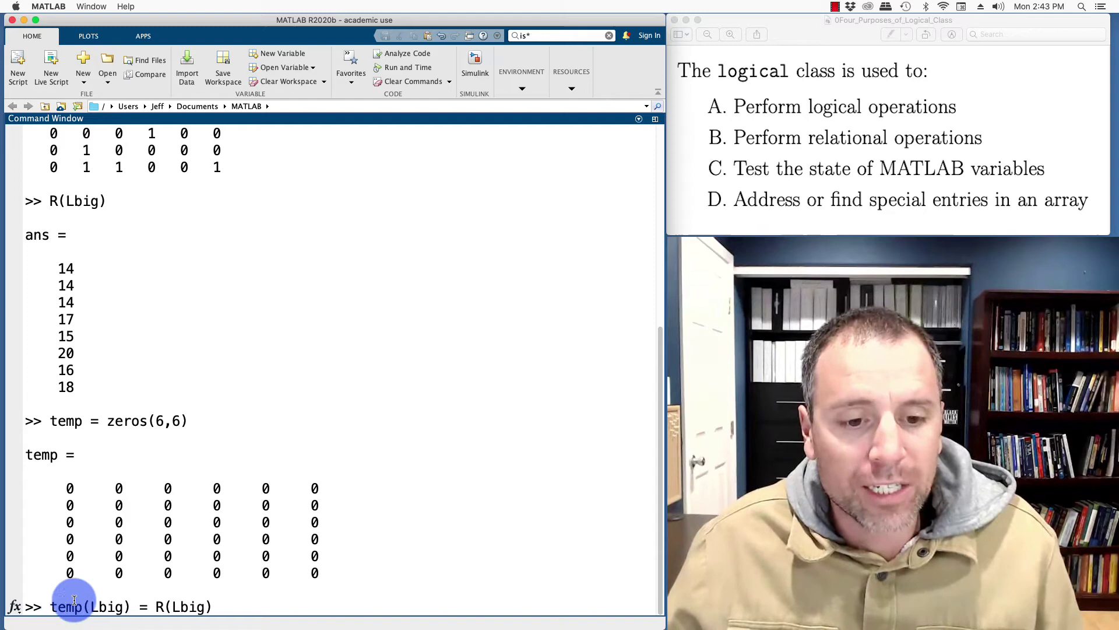
pyautogui.press('Return')
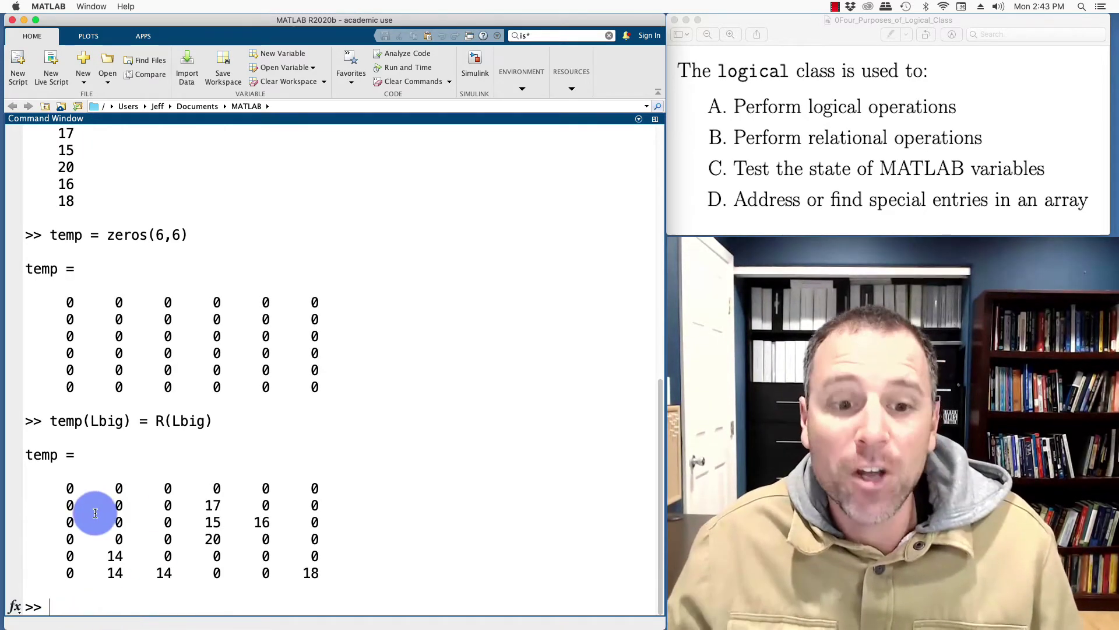
pyautogui.write('R')
pyautogui.press('Return')
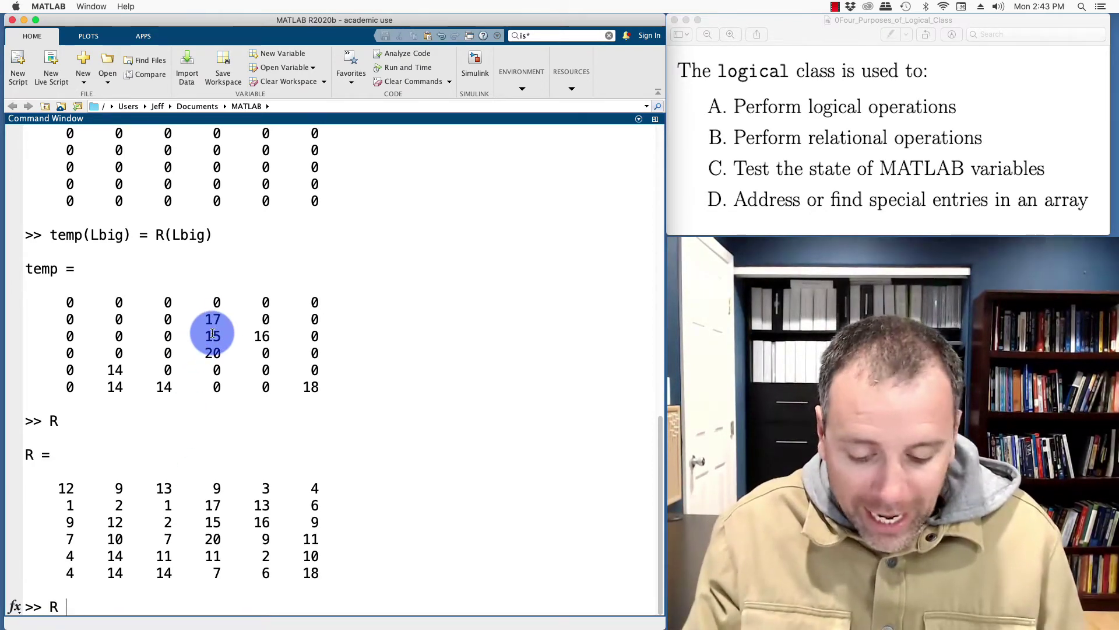
pyautogui.write('R - temp')
# - Compute R - temp, create Lsmall = R < 5, and copy those entries into temp
pyautogui.press('Return')
pyautogui.write('Lsmall')
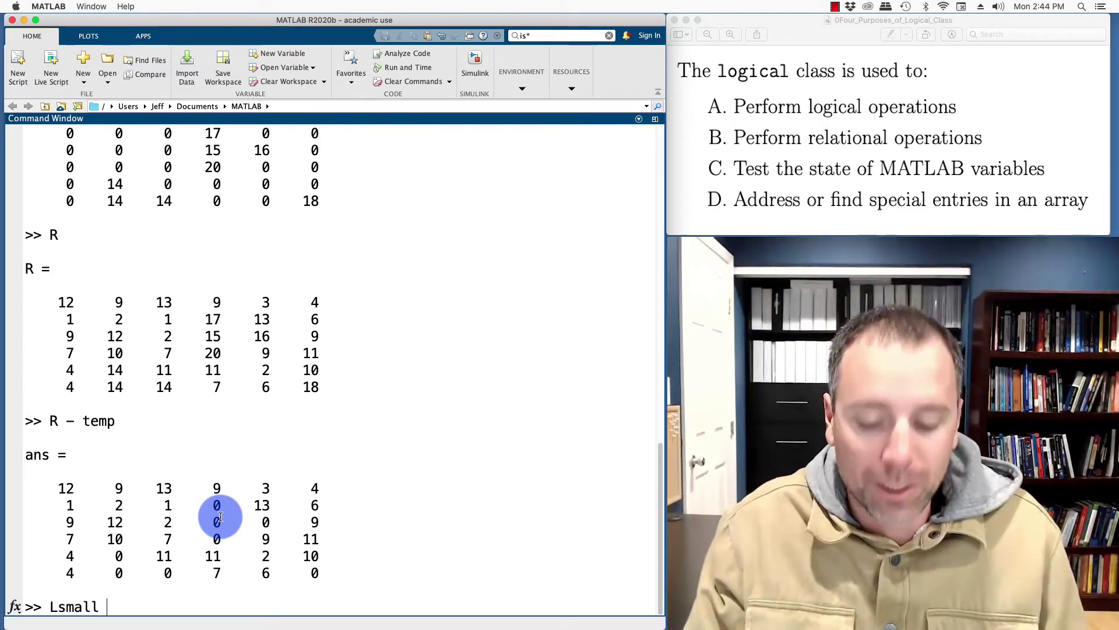
pyautogui.write('= R < 5')
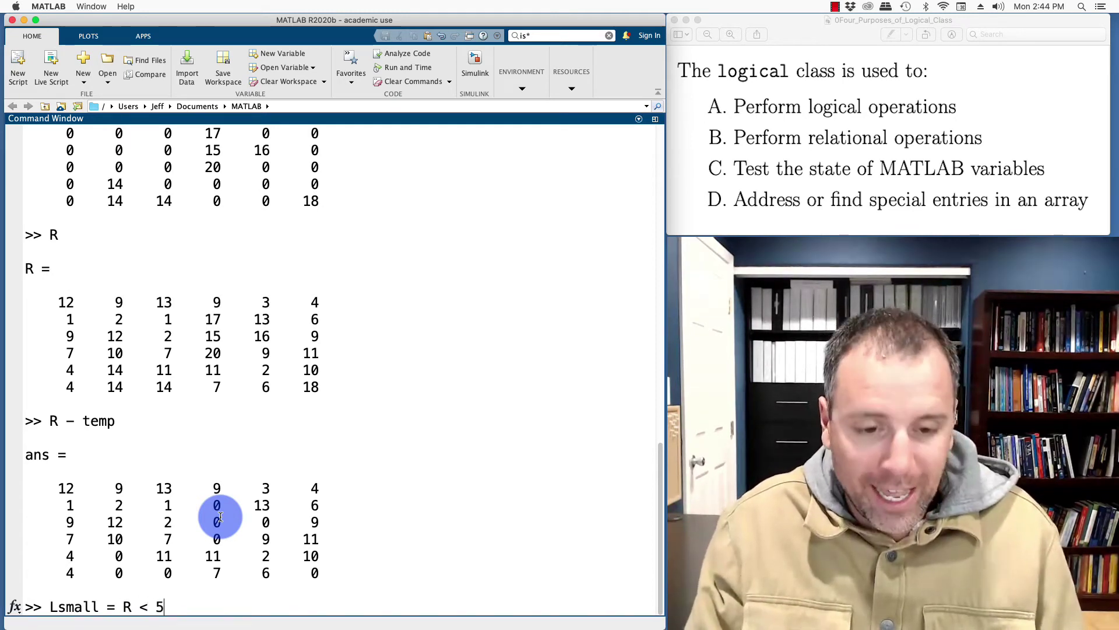
pyautogui.press('Return')
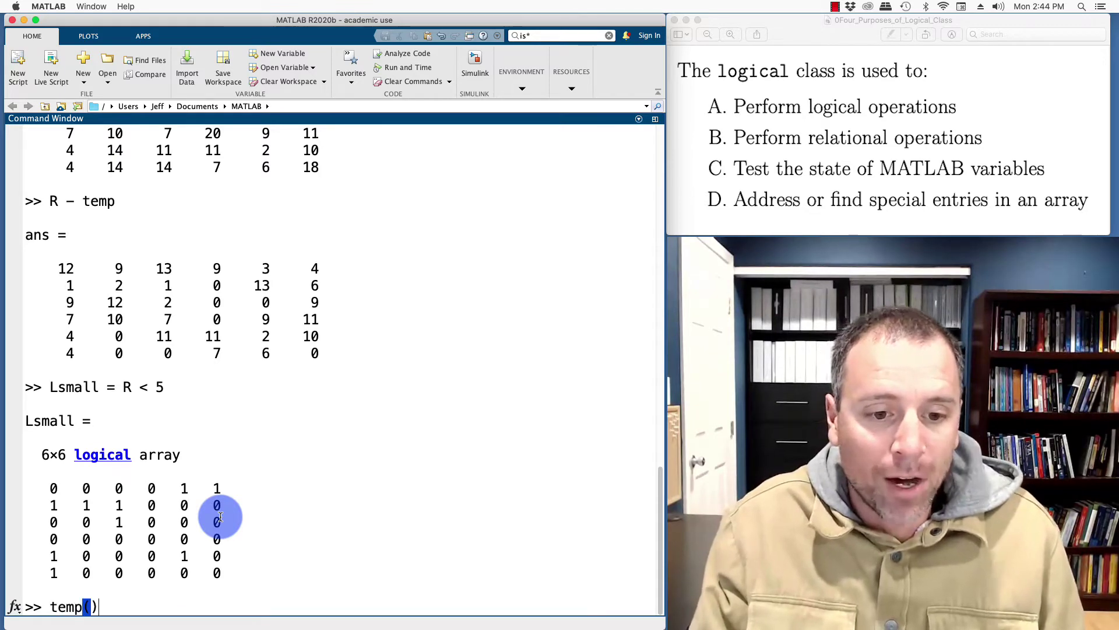
pyautogui.write('Lsml')
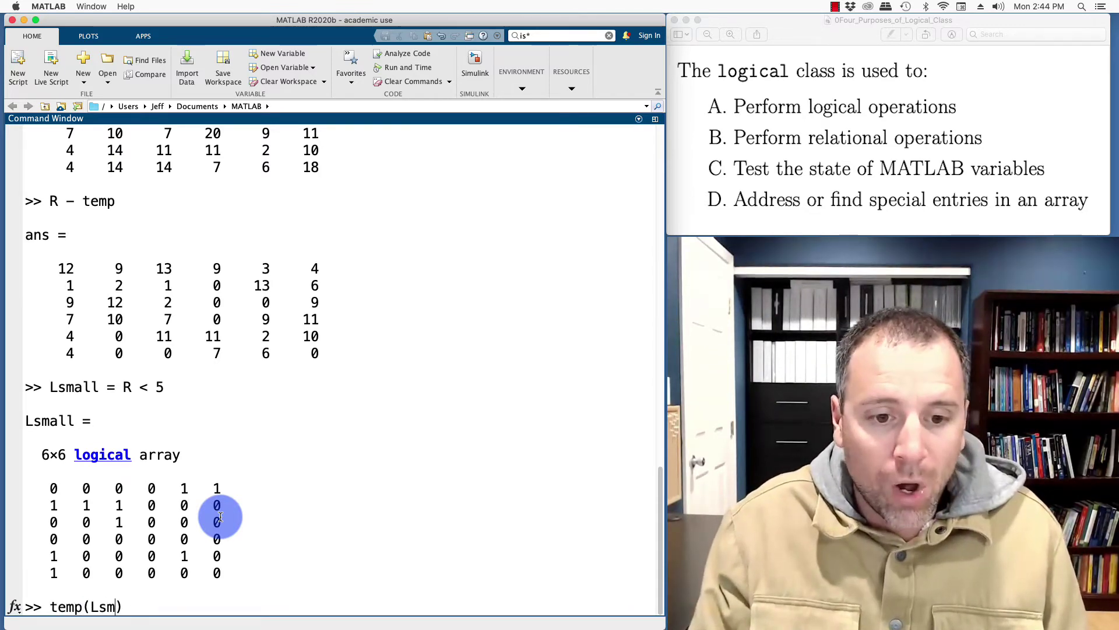
pyautogui.write('all')
pyautogui.press('Right')
pyautogui.write('n')
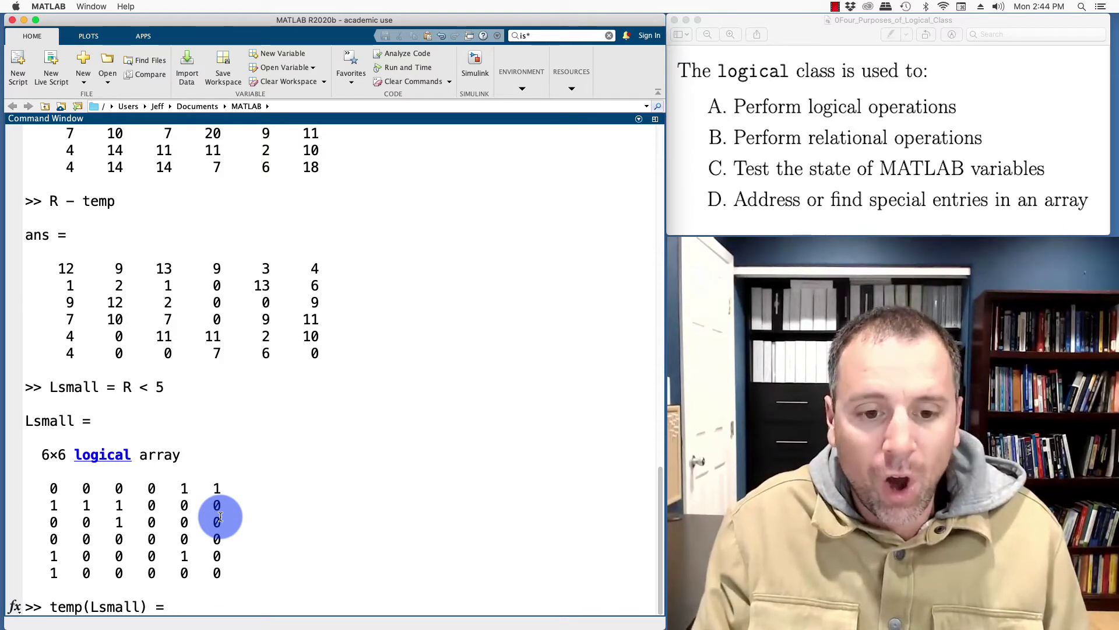
pyautogui.write('Ls')
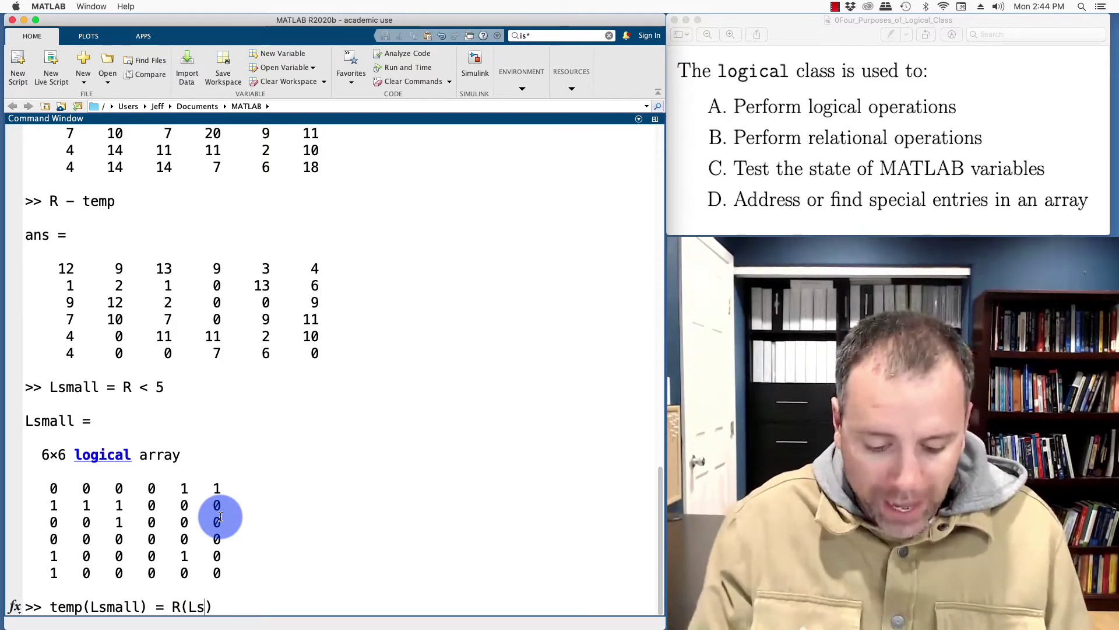
pyautogui.write('mall')
pyautogui.press('Return')
pyautogui.write('temp(L')
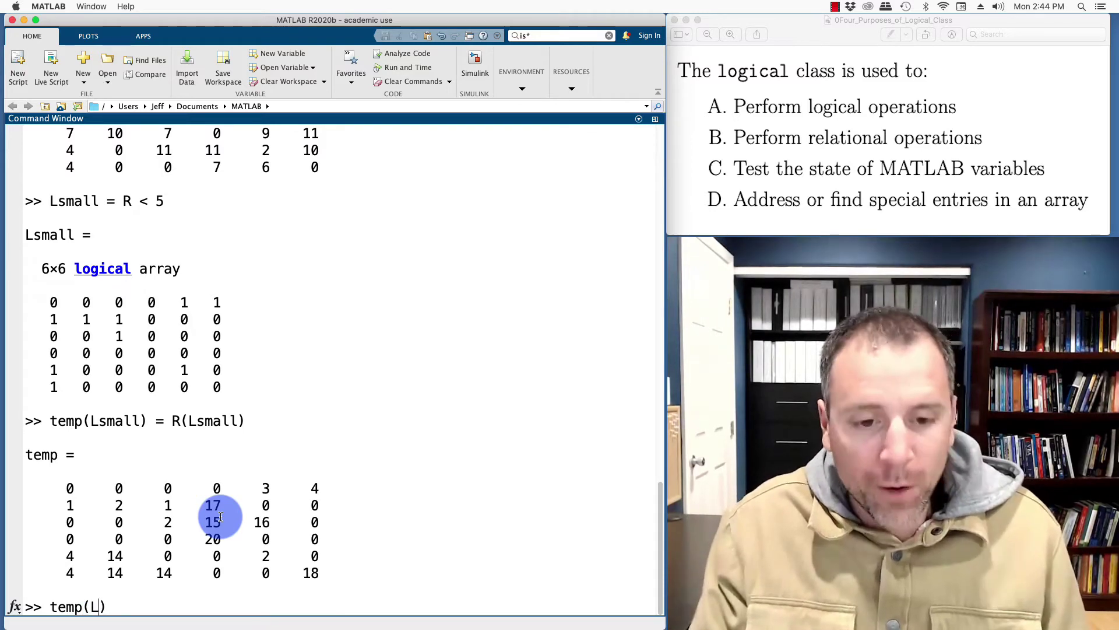
pyautogui.write('big')
# - Zero temp's Lbig entries with temp(Lbig) = 0, then show R - temp and R
pyautogui.press('End')
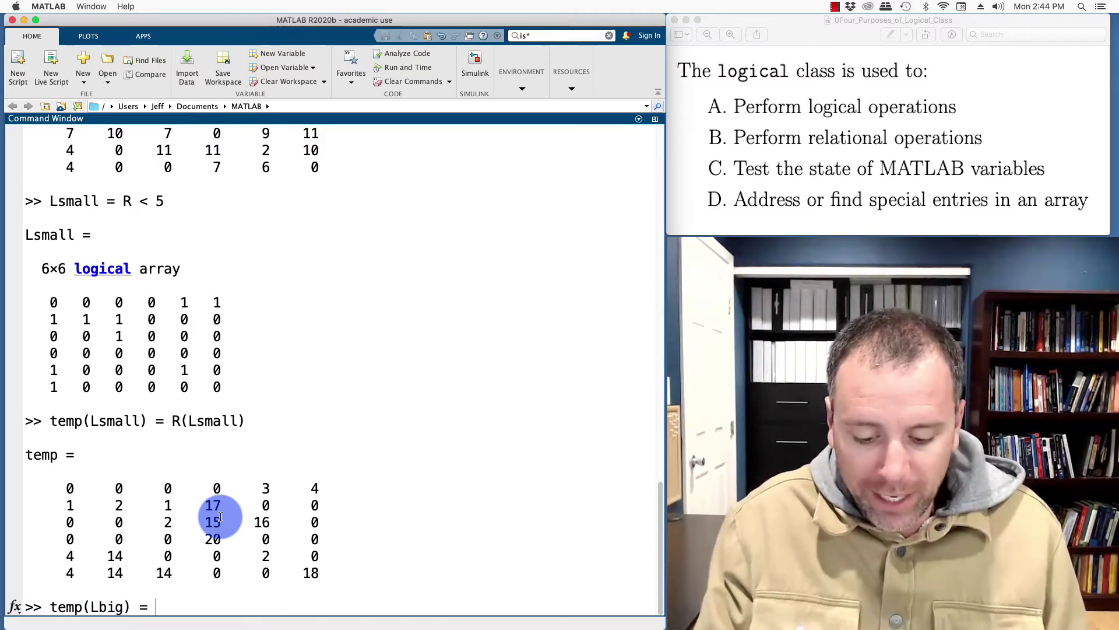
pyautogui.write('R - temp')
pyautogui.press('Return')
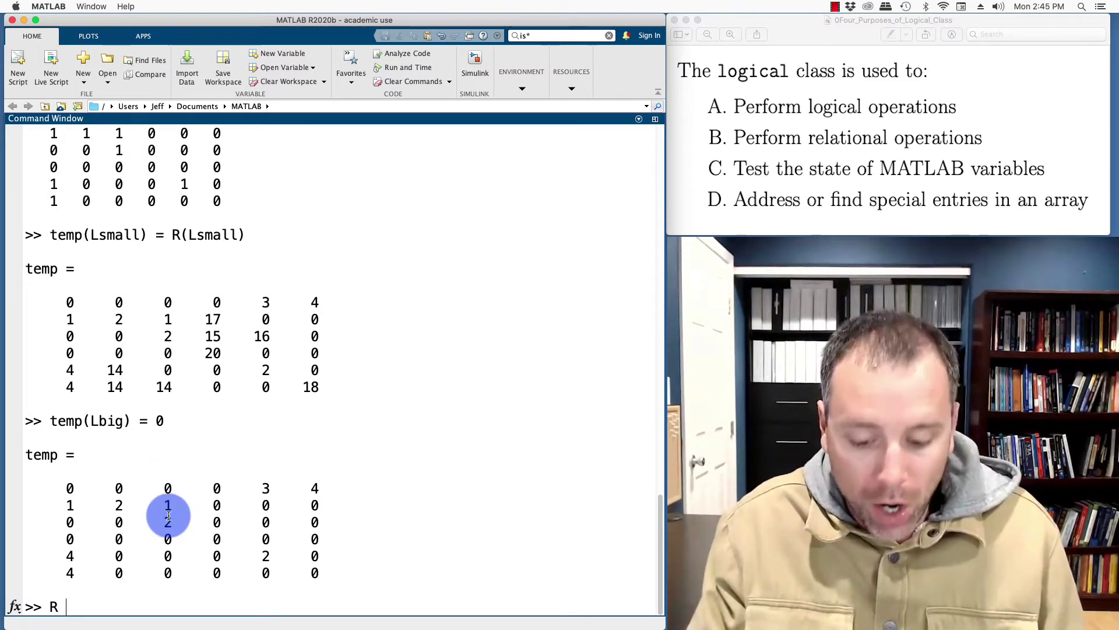
pyautogui.press('Return')
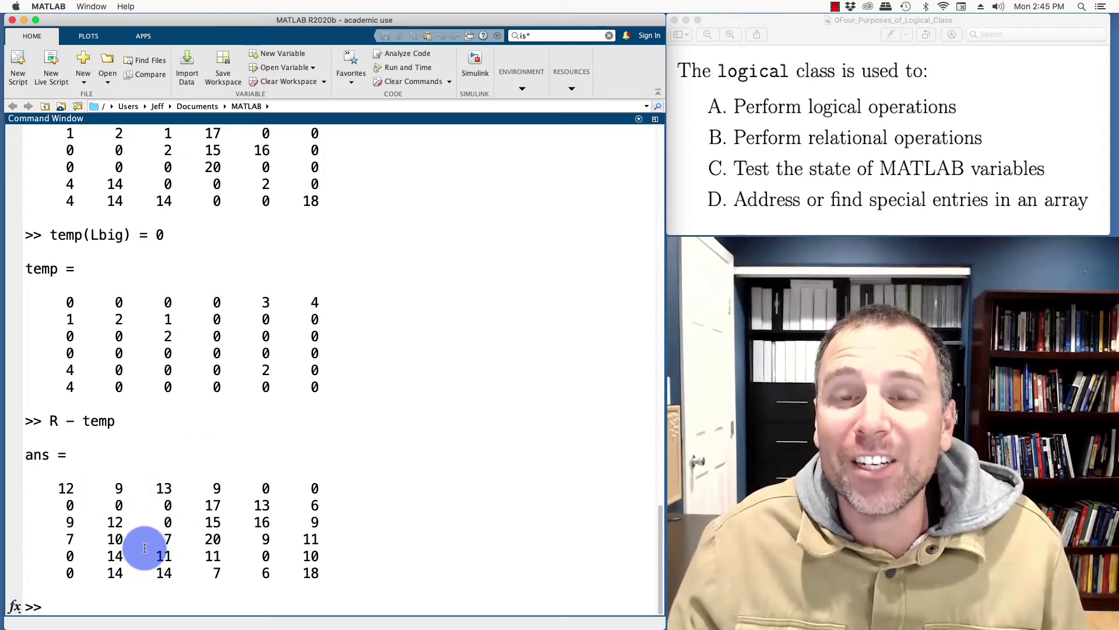
pyautogui.write('R')
pyautogui.press('Return')
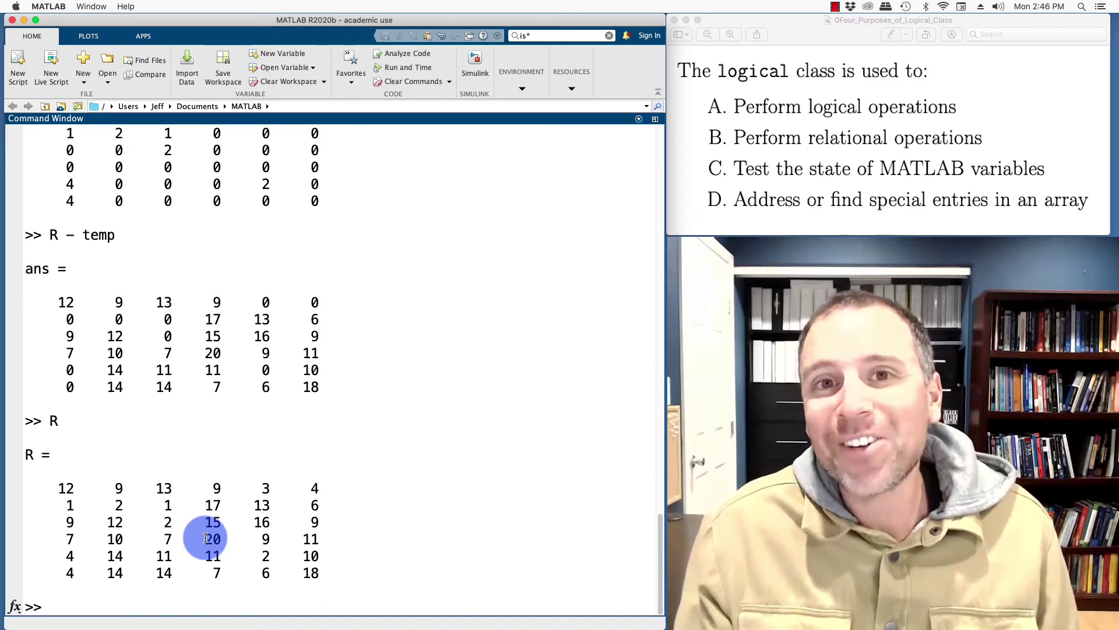
pyautogui.write('L')
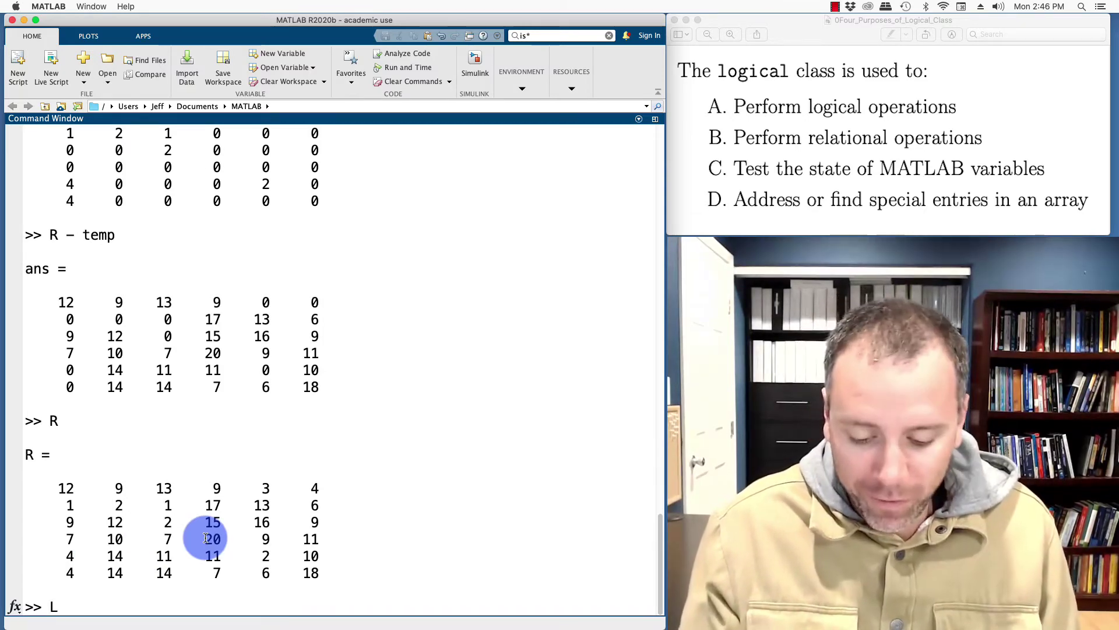
pyautogui.write(' = R == 14 | R== 1')
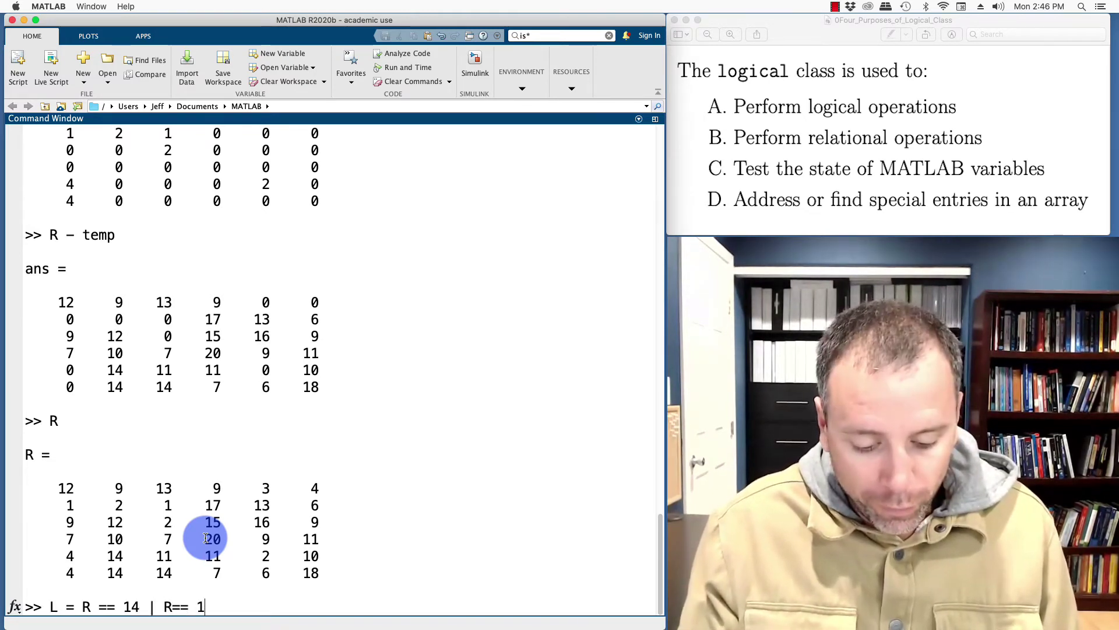
pyautogui.write('5 | R==16')
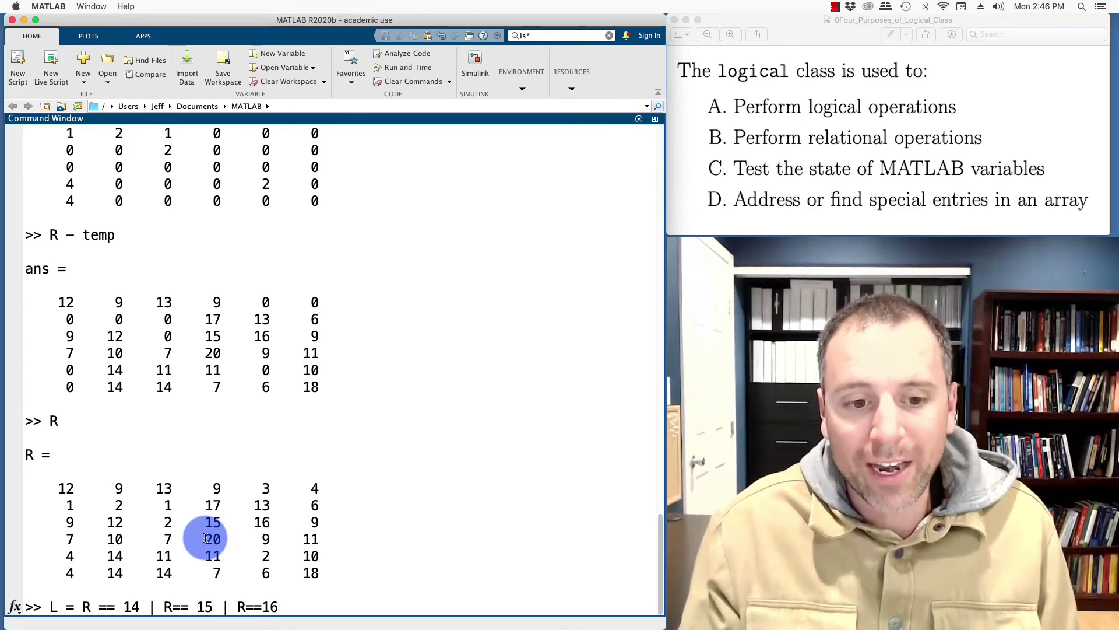
# - Build mask L for values 14, 15 or 16, list R(L), then zero them with R(L) = 0
pyautogui.press('Return')
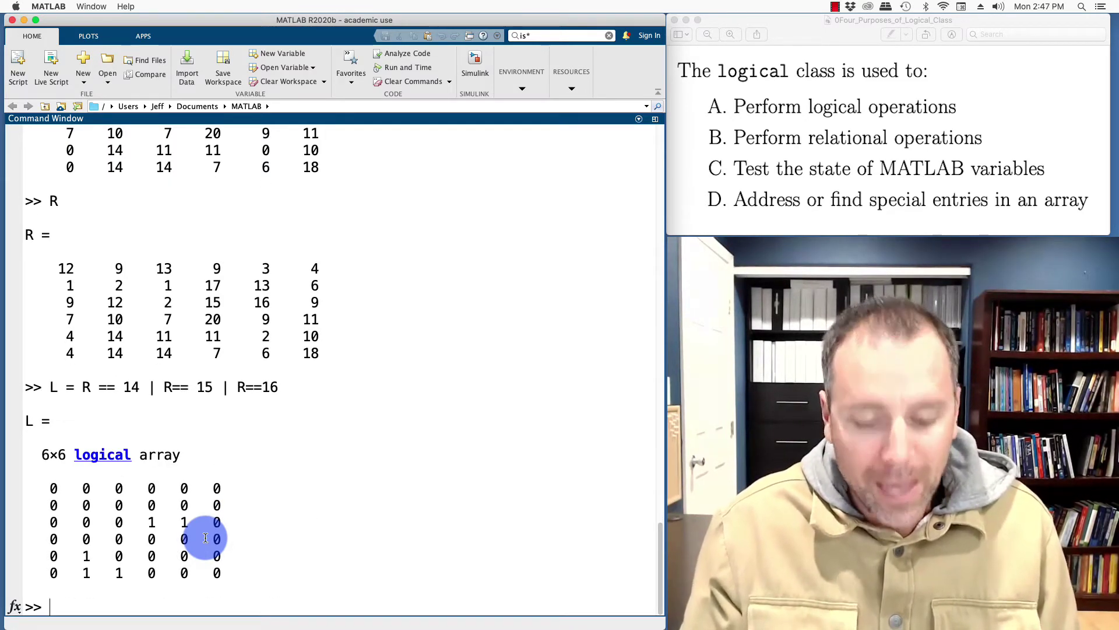
pyautogui.write('R(L')
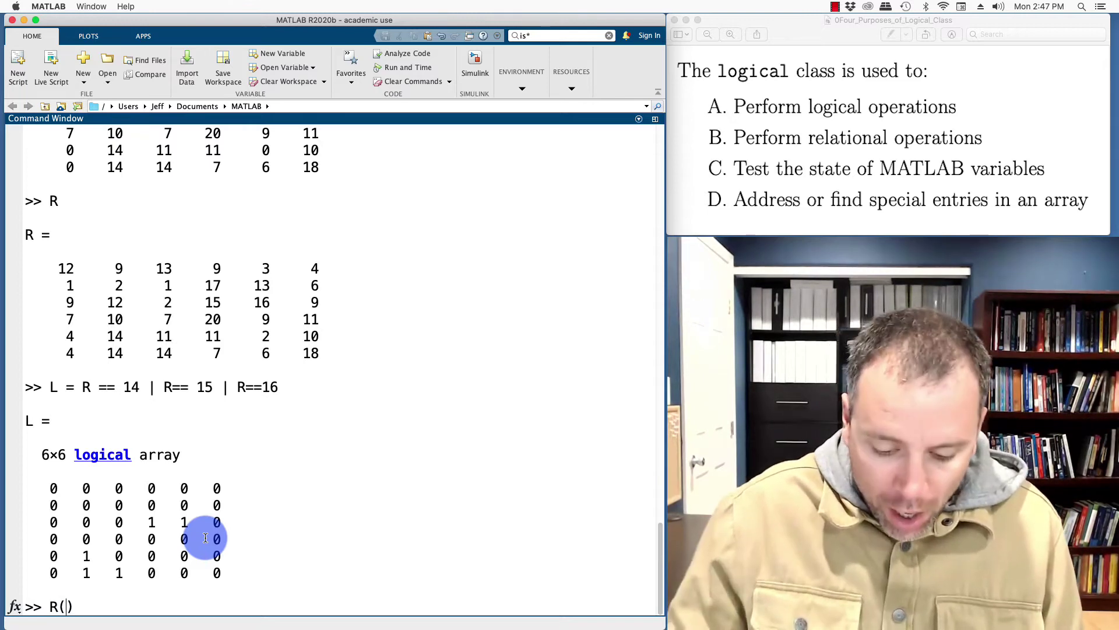
pyautogui.press('Return')
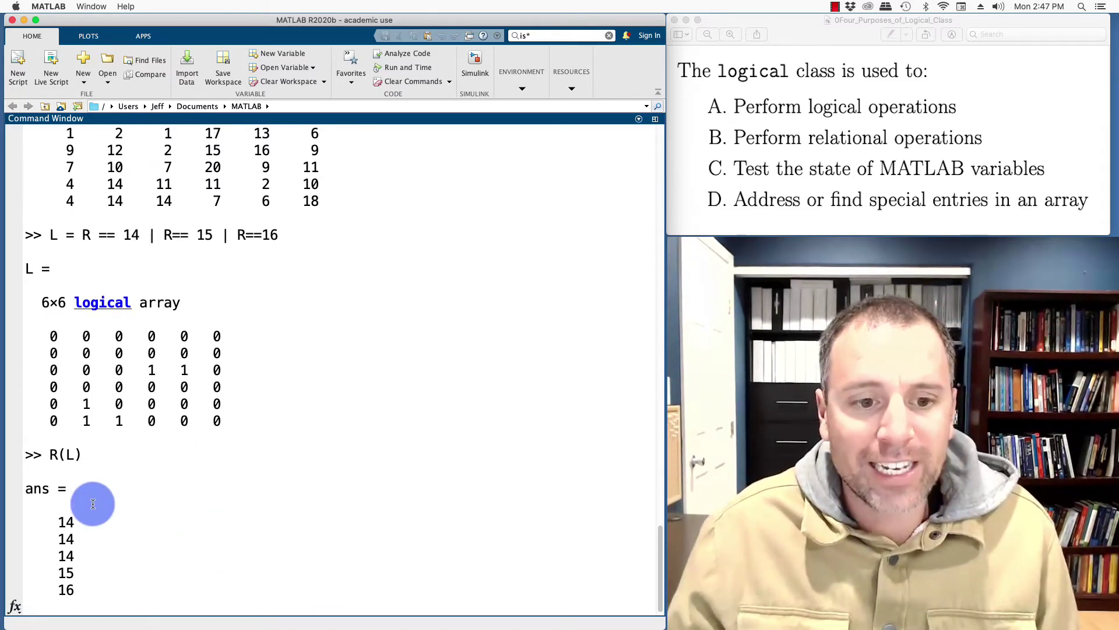
pyautogui.scroll(2, 105, 496)
pyautogui.scroll(-2, 104, 497)
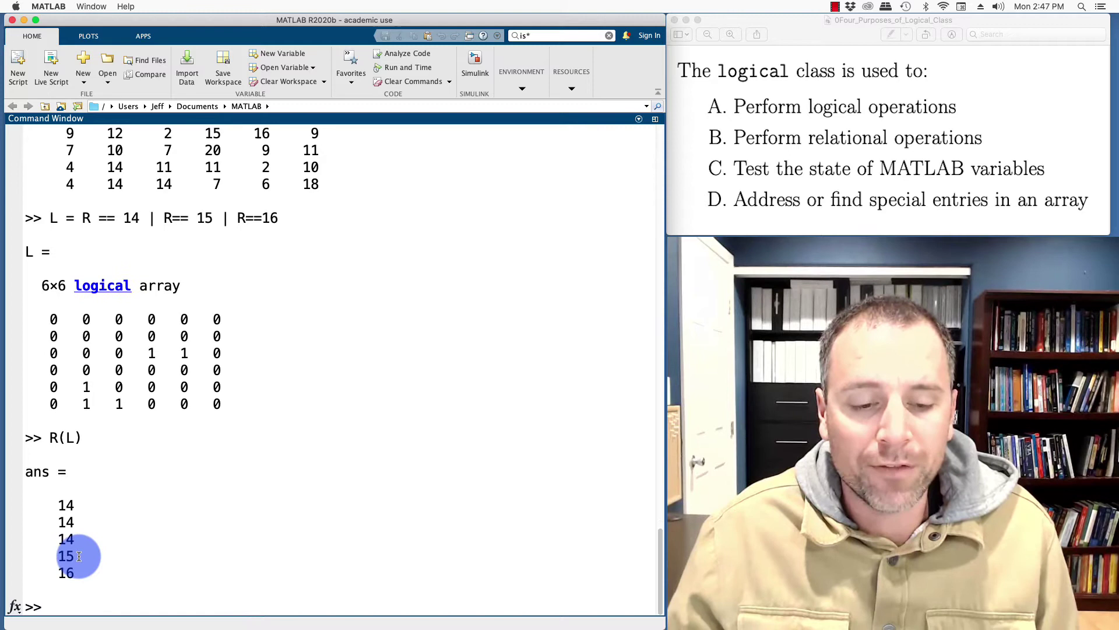
pyautogui.press('Up')
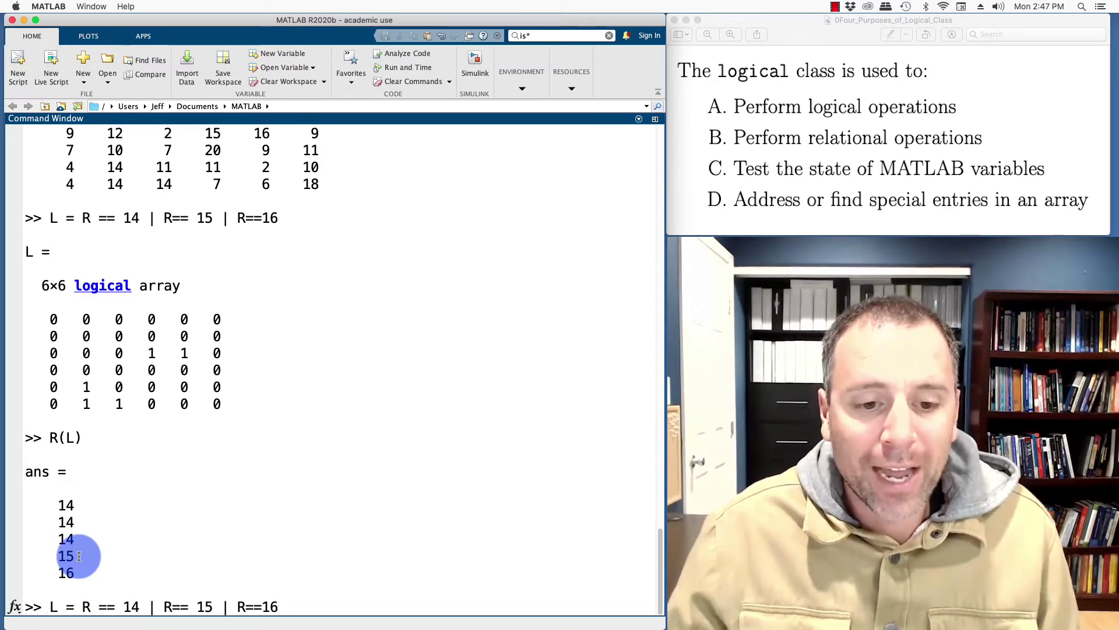
pyautogui.press('Down')
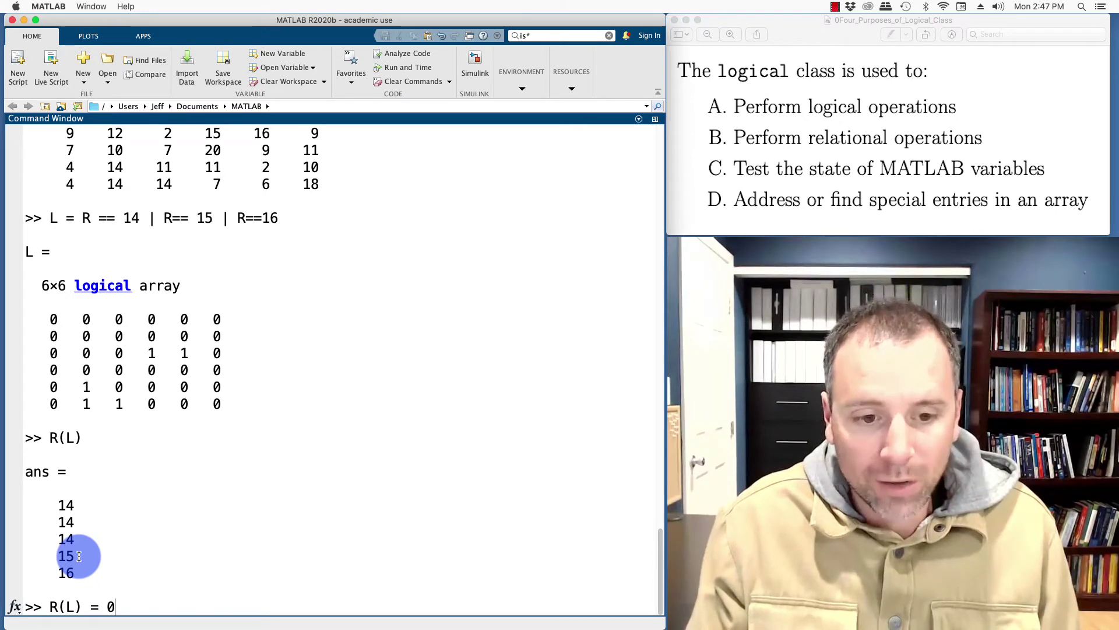
pyautogui.press('Return')
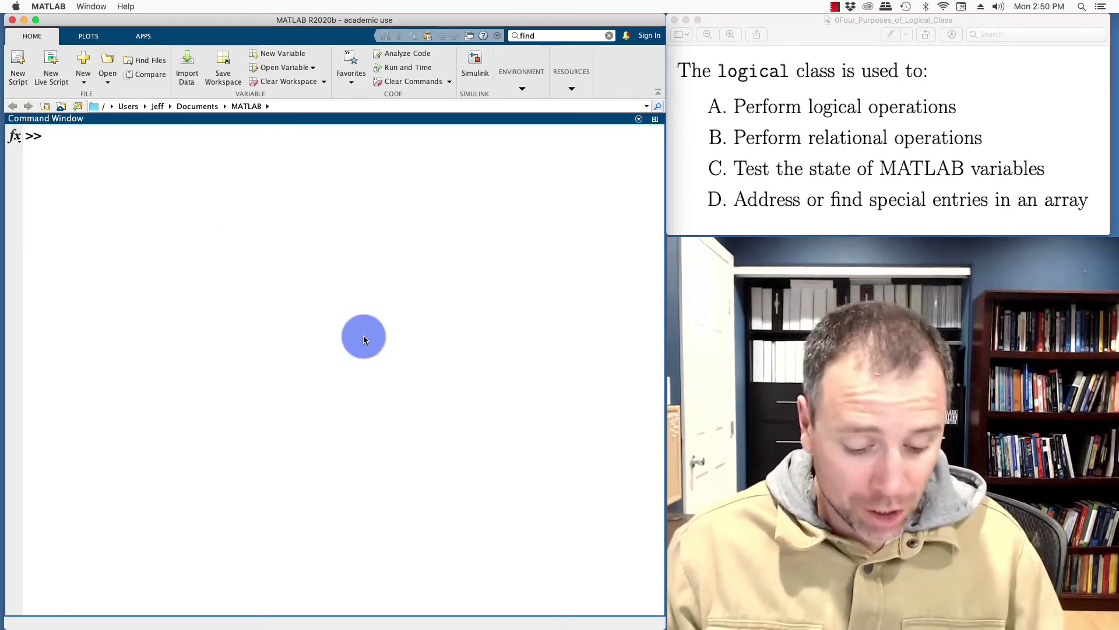
pyautogui.write('M = magi')
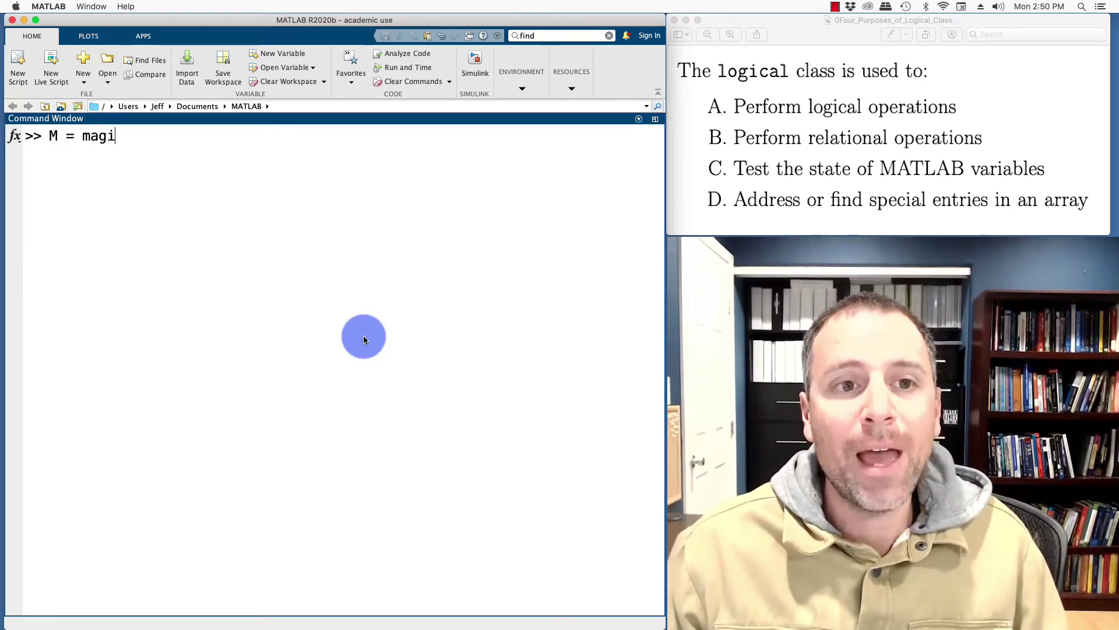
pyautogui.write('c(5)')
# - Create M = magic(5) and display the help magic text
pyautogui.press('Return')
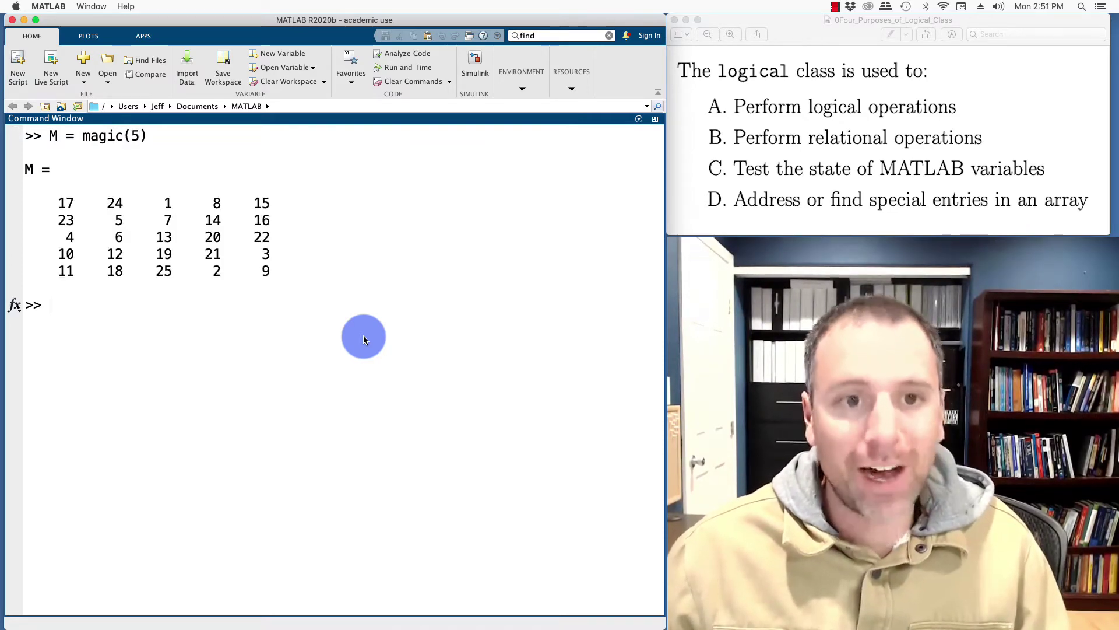
pyautogui.write('help ma')
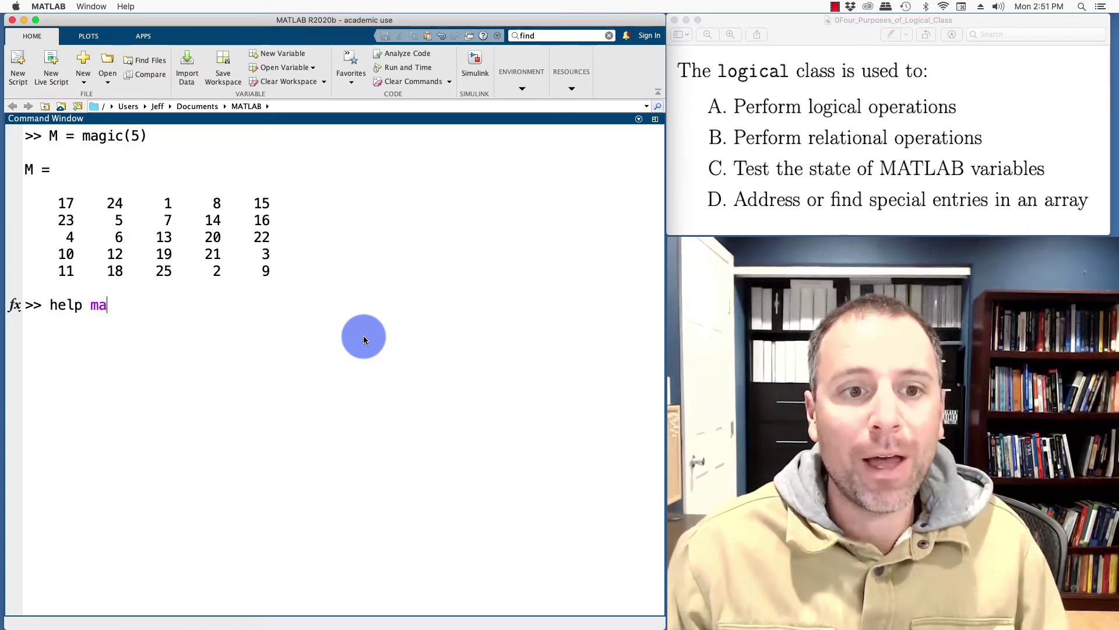
pyautogui.write('gic')
pyautogui.press('Return')
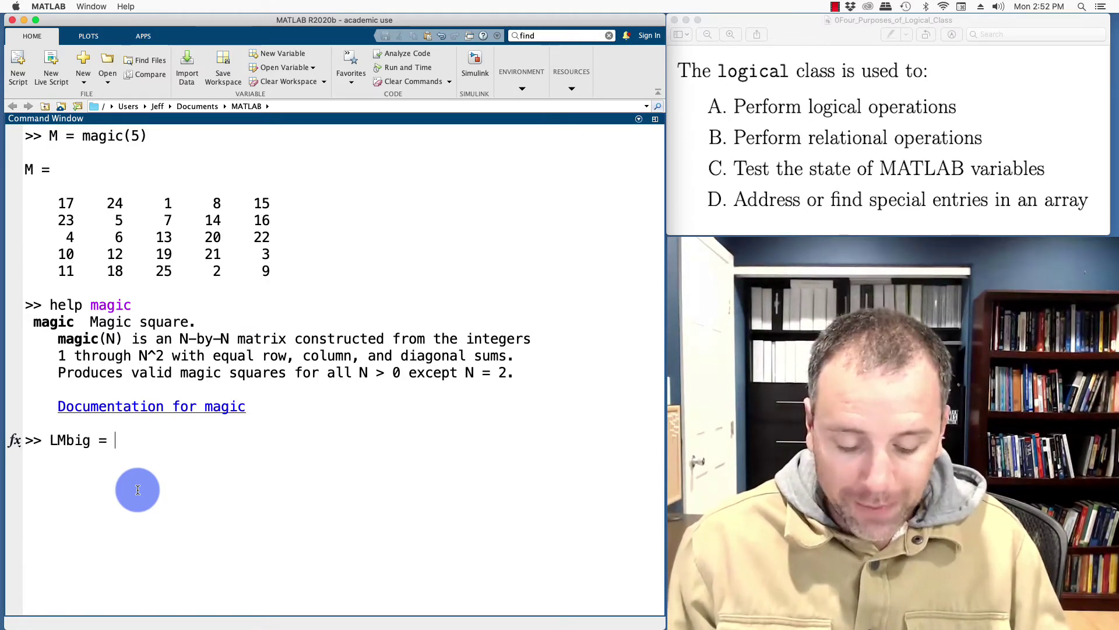
pyautogui.write('M')
pyautogui.write(' >=7')
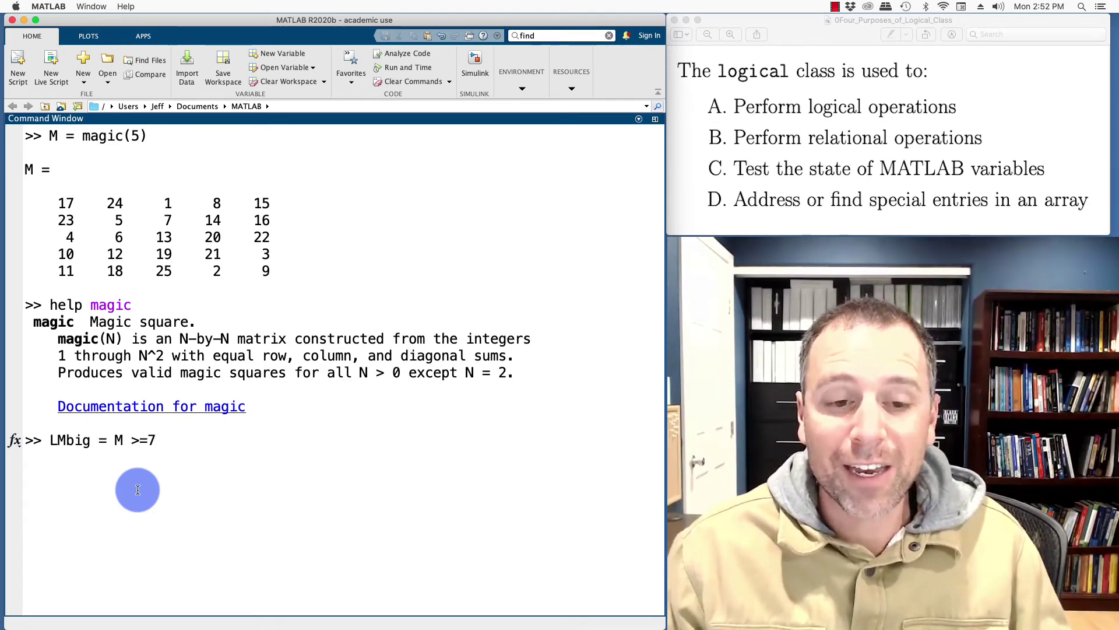
# - Create LMbig = M >= 7 and zero M's smaller entries with M(~LMbig) = 0
pyautogui.press('Return')
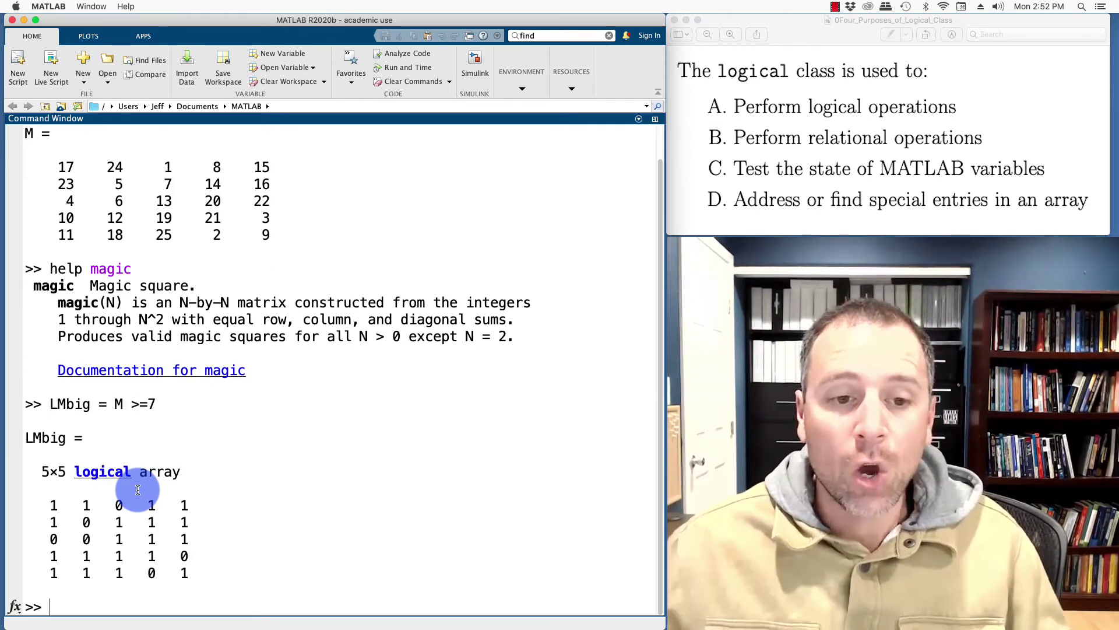
pyautogui.scroll(1, 146, 337)
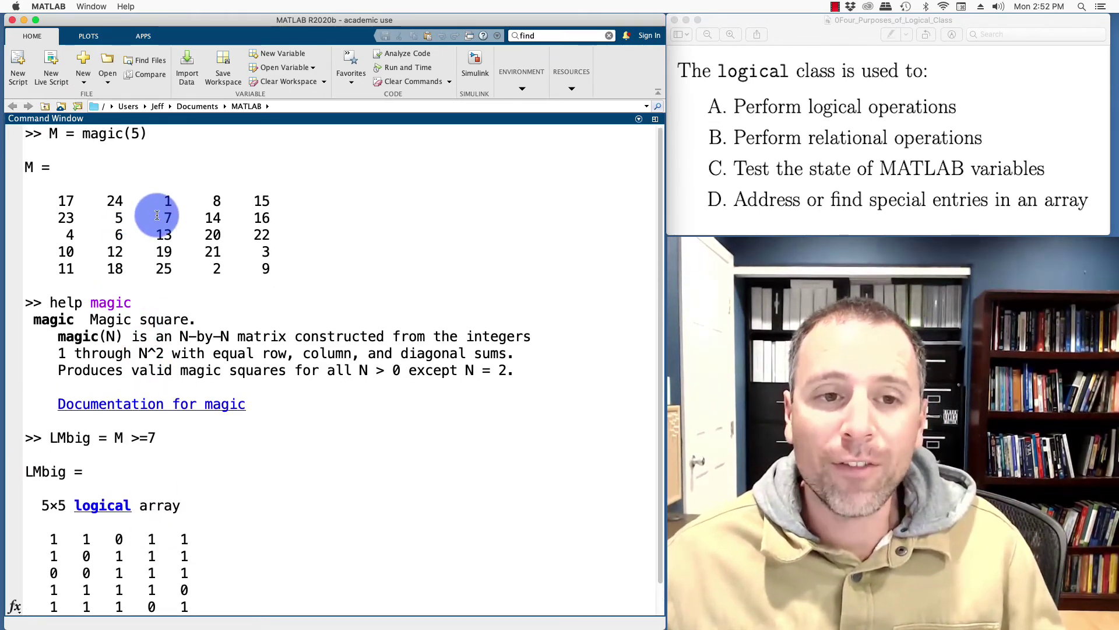
pyautogui.scroll(-1, 166, 228)
pyautogui.write('M')
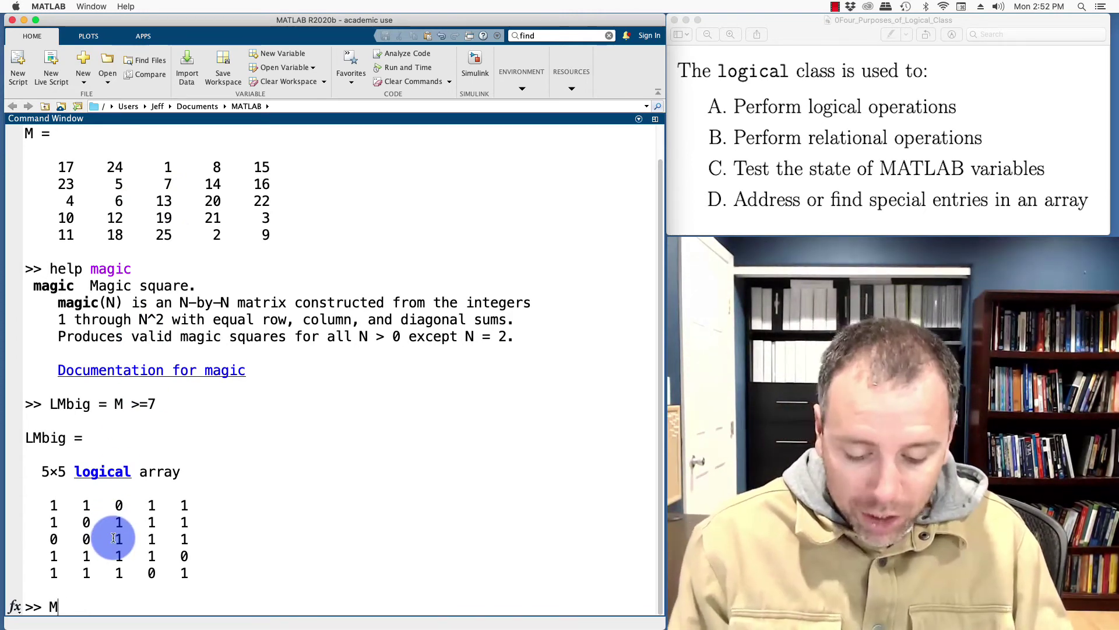
pyautogui.write('()')
pyautogui.press('Left')
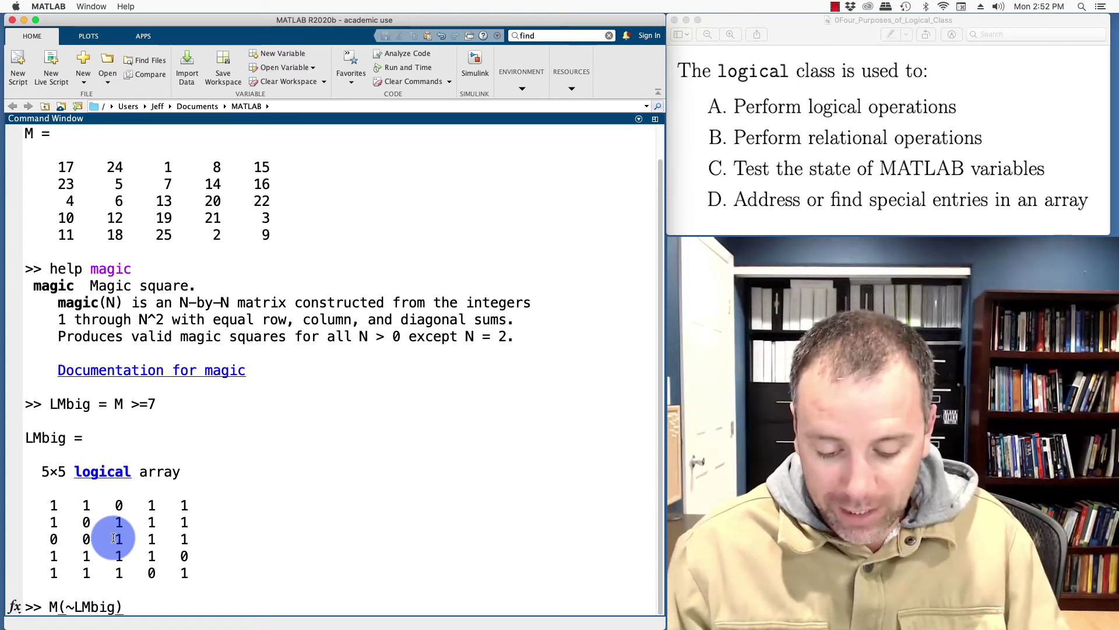
pyautogui.write('=0')
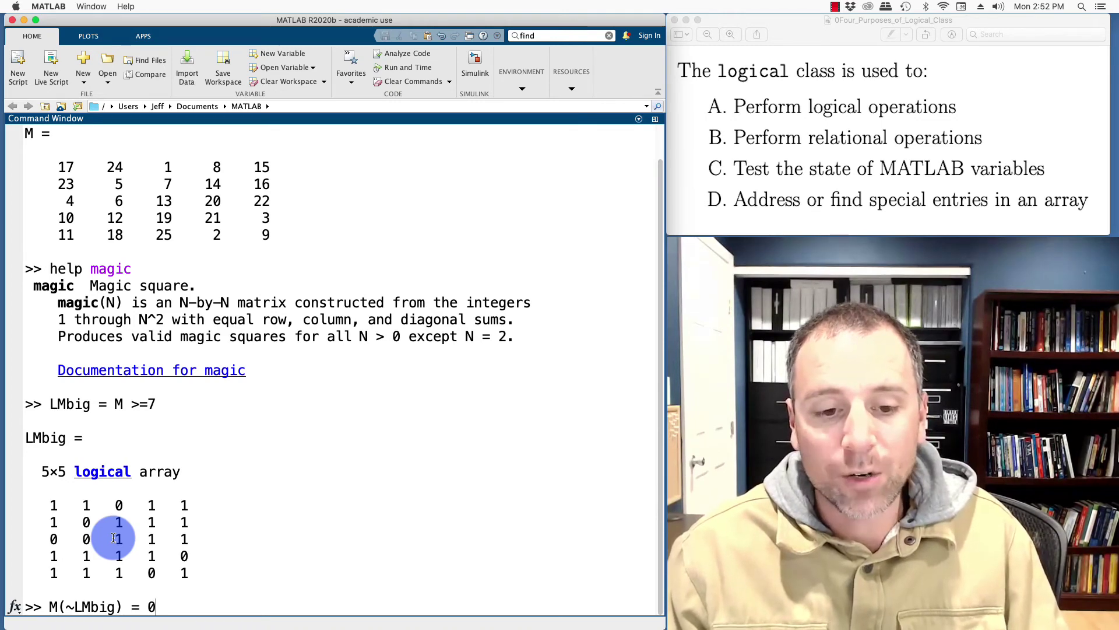
pyautogui.press('Return')
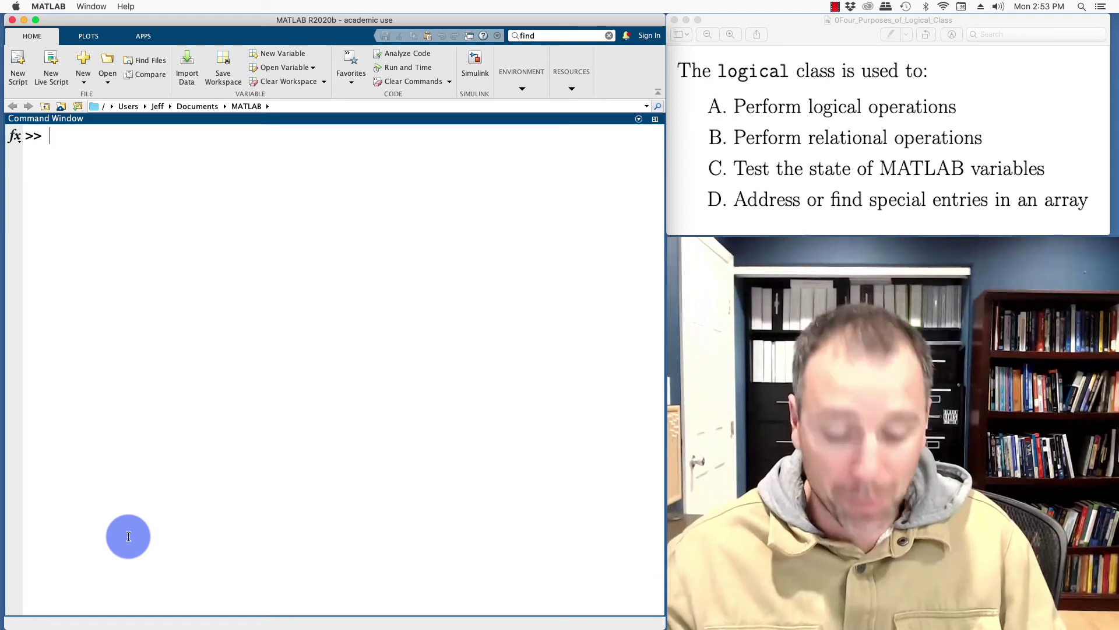
pyautogui.write('M =magic')
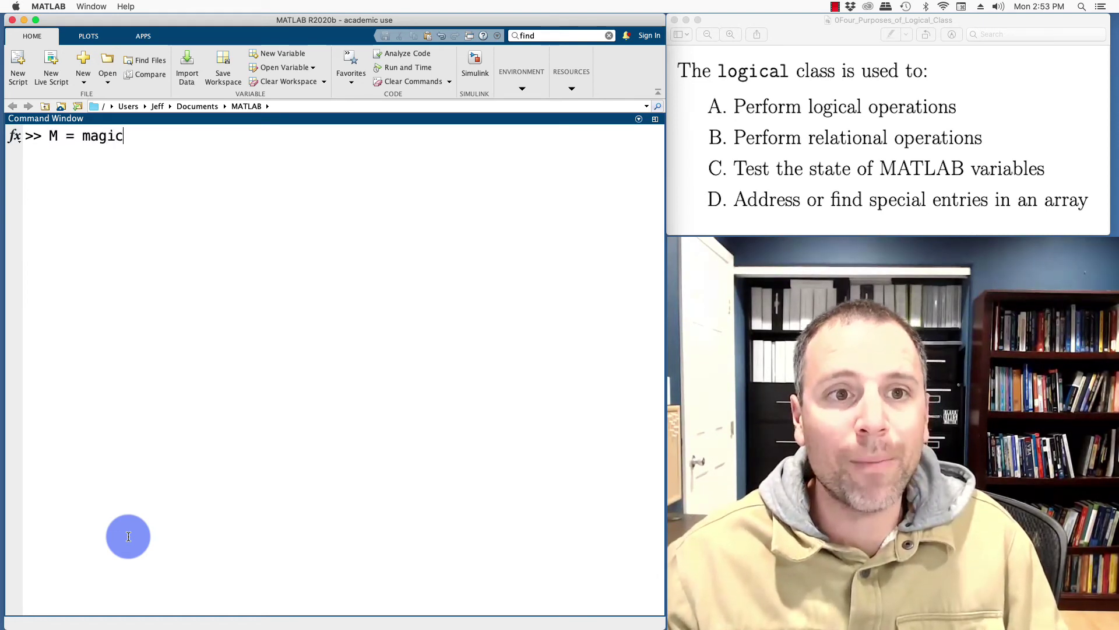
pyautogui.write('()')
pyautogui.write('5')
# - Enter M = magic(5) again and LM = M > 6 & M < 19
pyautogui.press('Return')
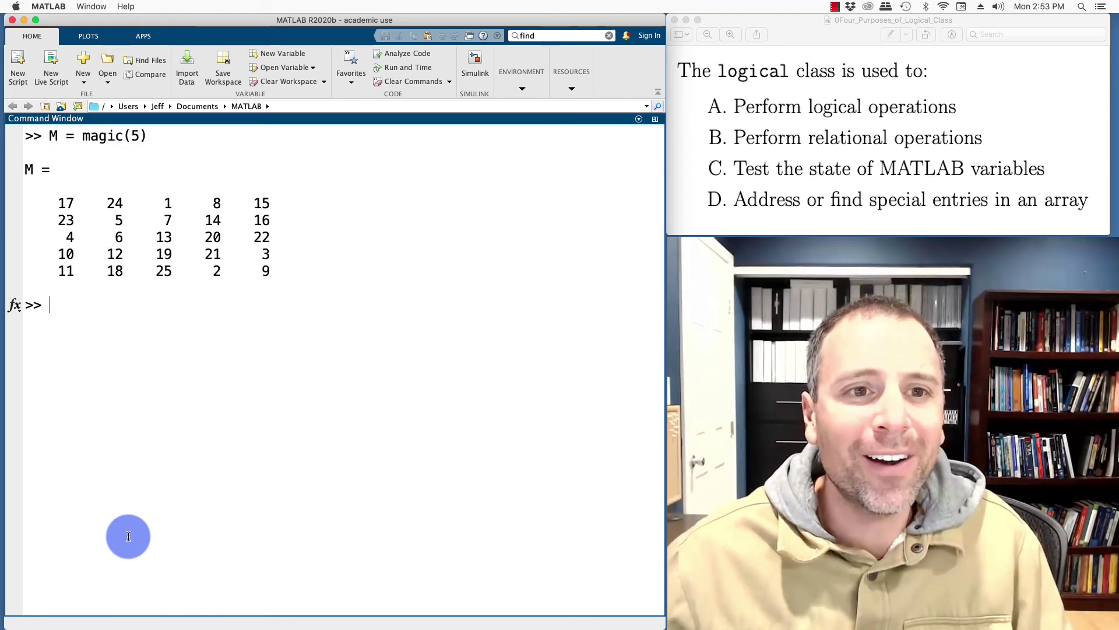
pyautogui.write('LM')
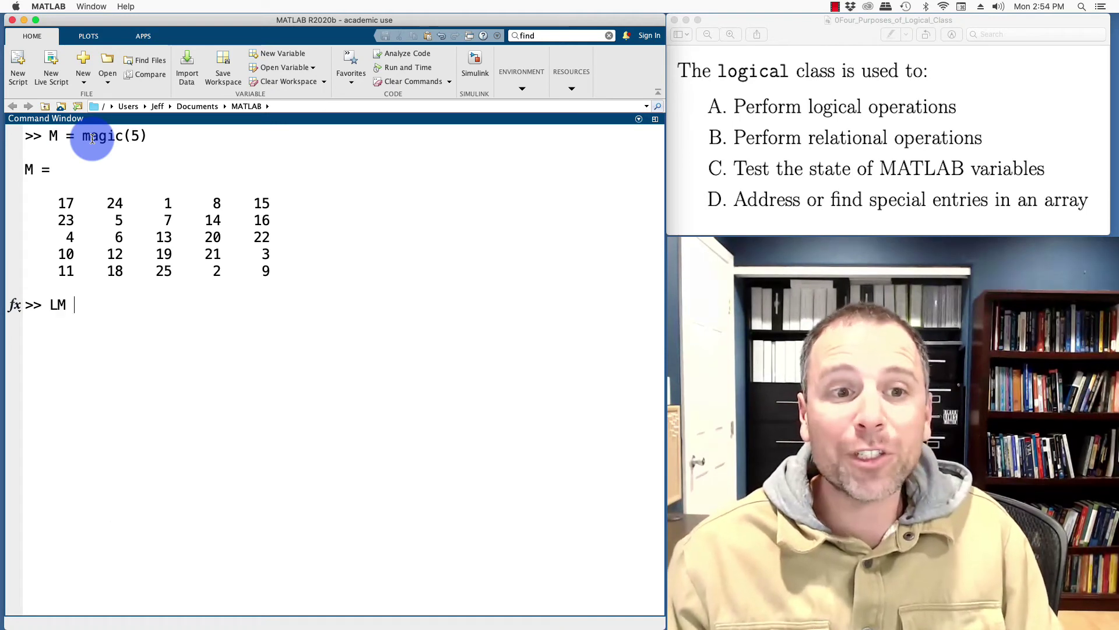
pyautogui.write(' =')
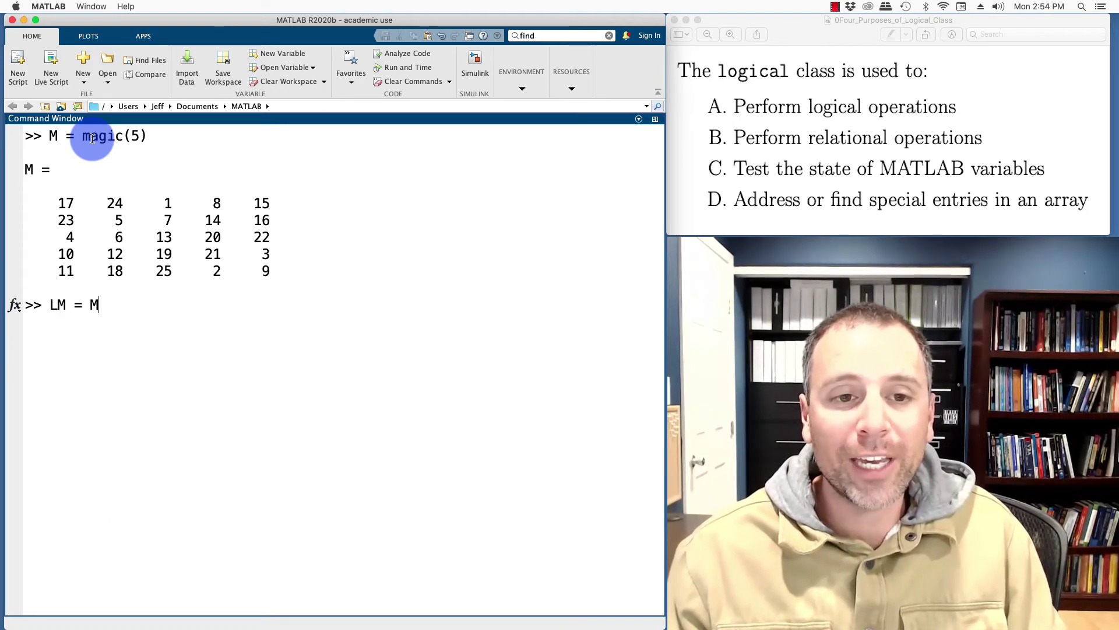
pyautogui.write(' M > 6')
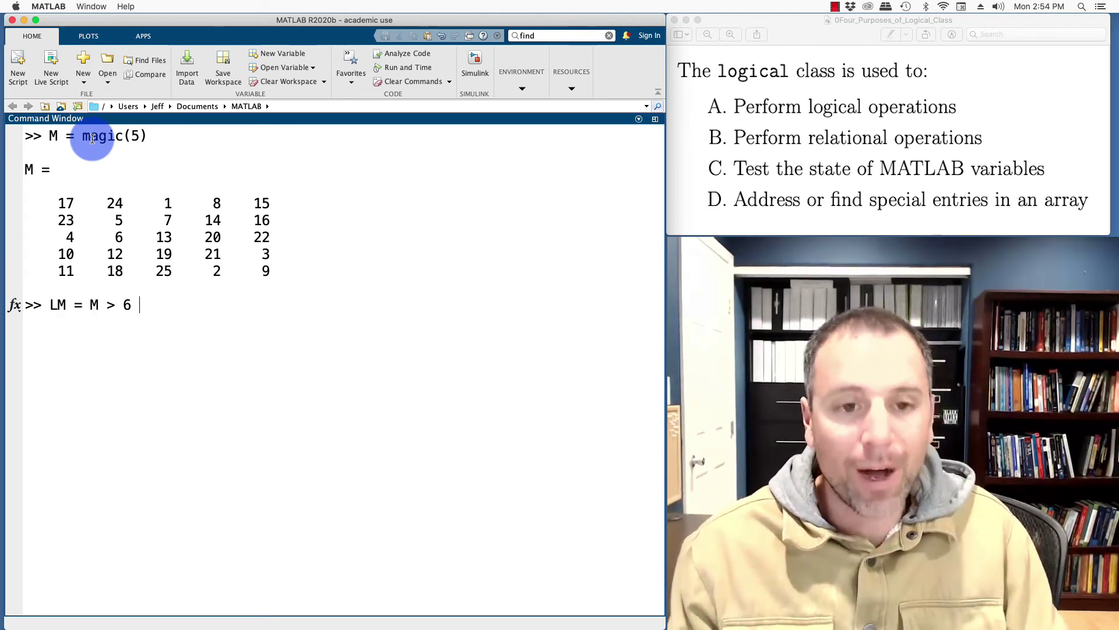
pyautogui.write(' & M < ')
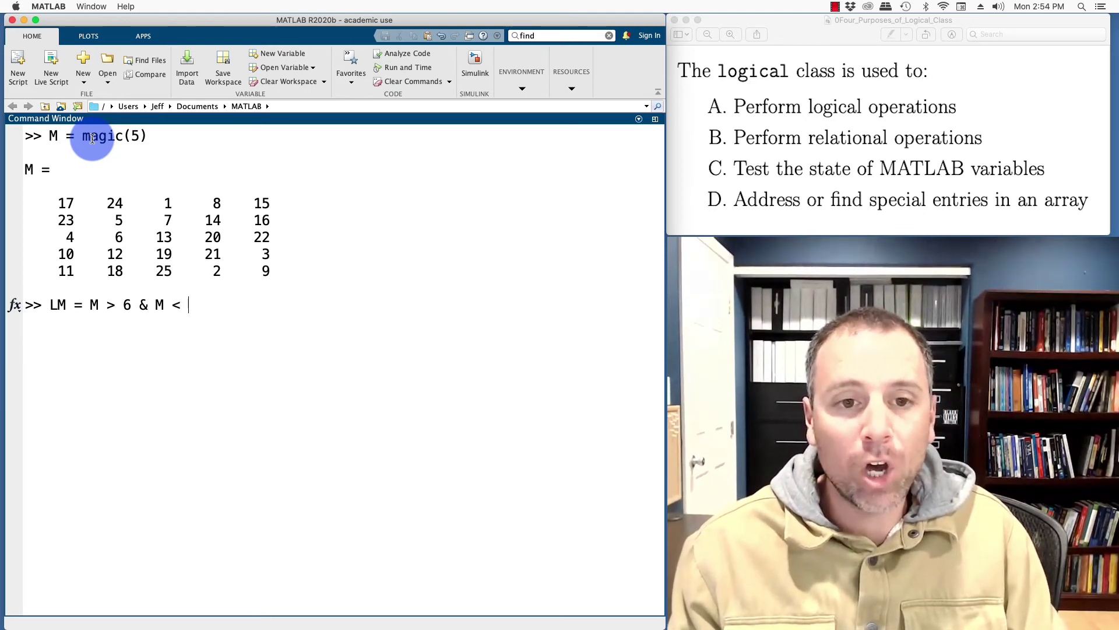
pyautogui.write('19')
pyautogui.press('Return')
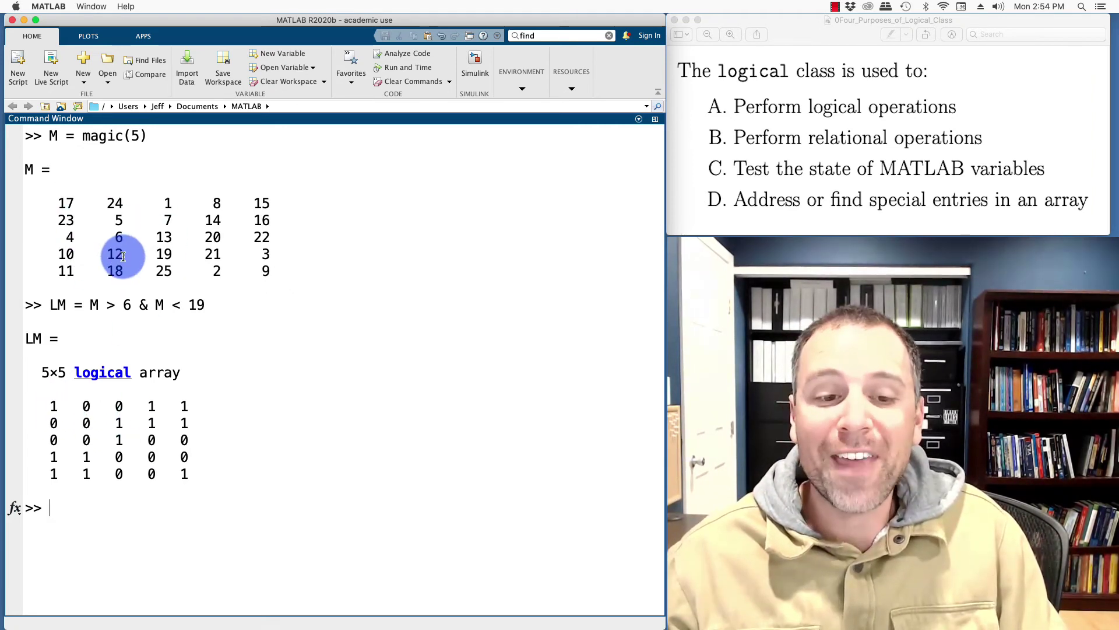
pyautogui.write('M(')
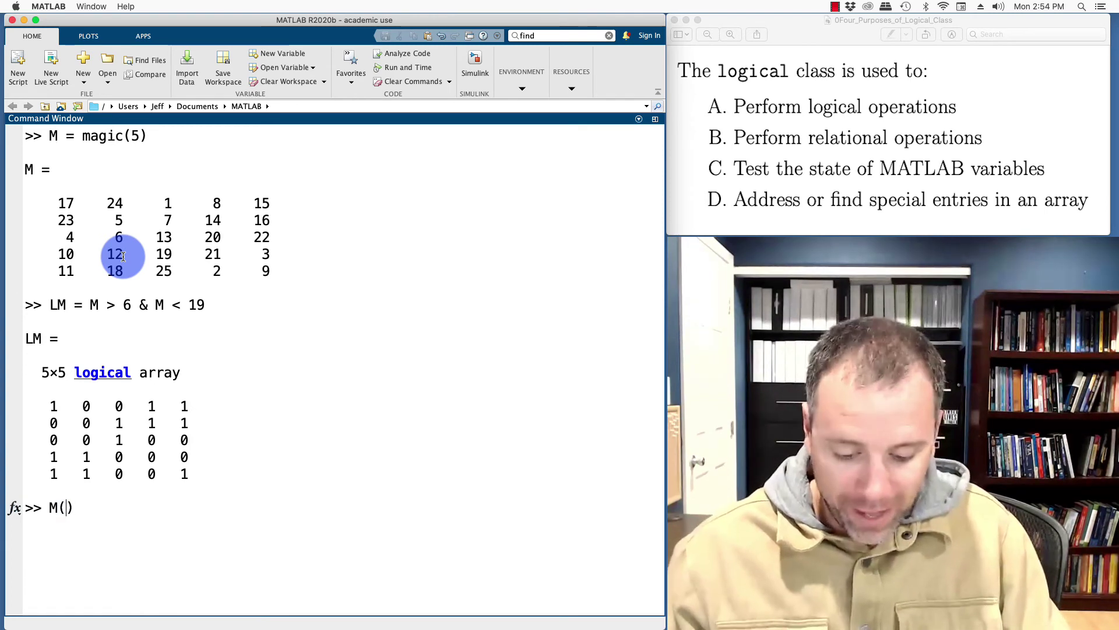
pyautogui.write('LM')
# - List M(LM), then zero every entry outside the mask with M(~LM) = 0
pyautogui.press('Return')
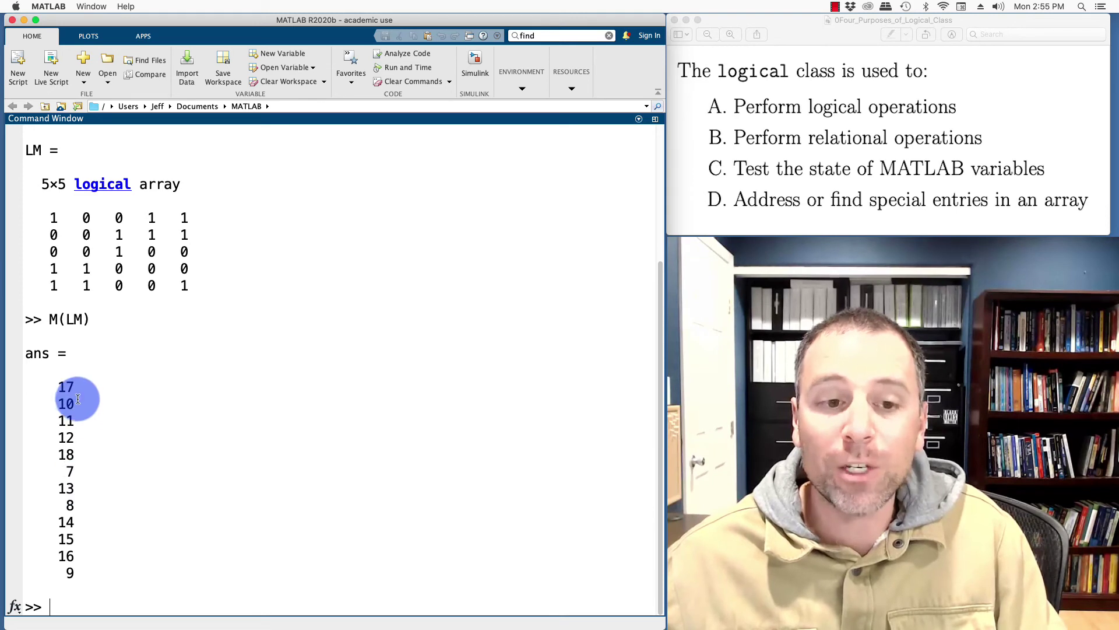
pyautogui.press('Up')
pyautogui.press('Up')
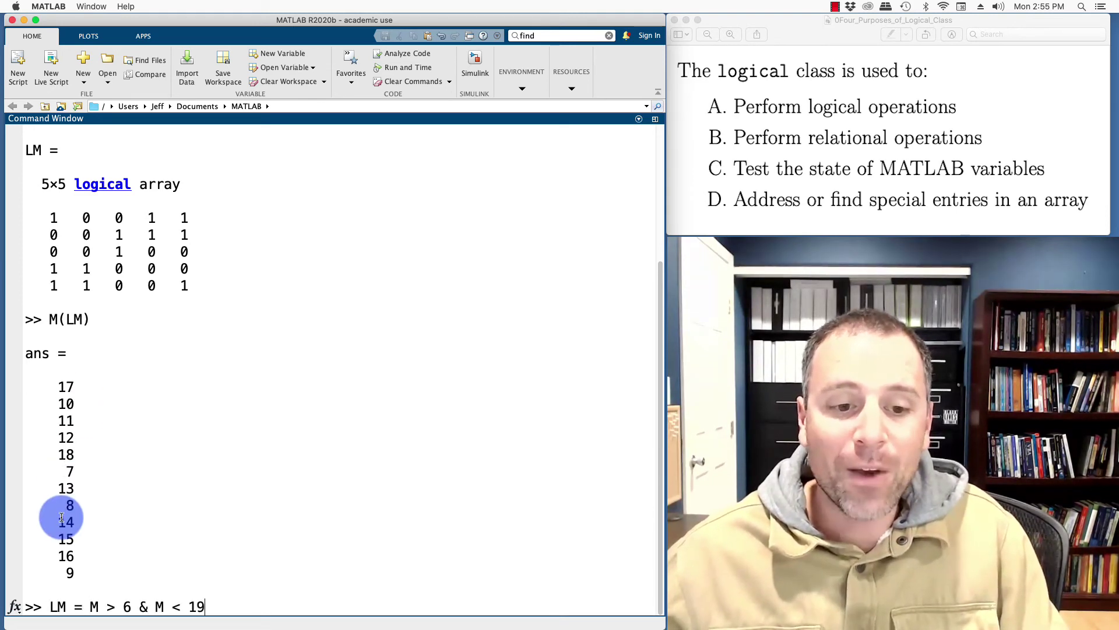
pyautogui.press('Down')
pyautogui.press('Down')
pyautogui.press('Up')
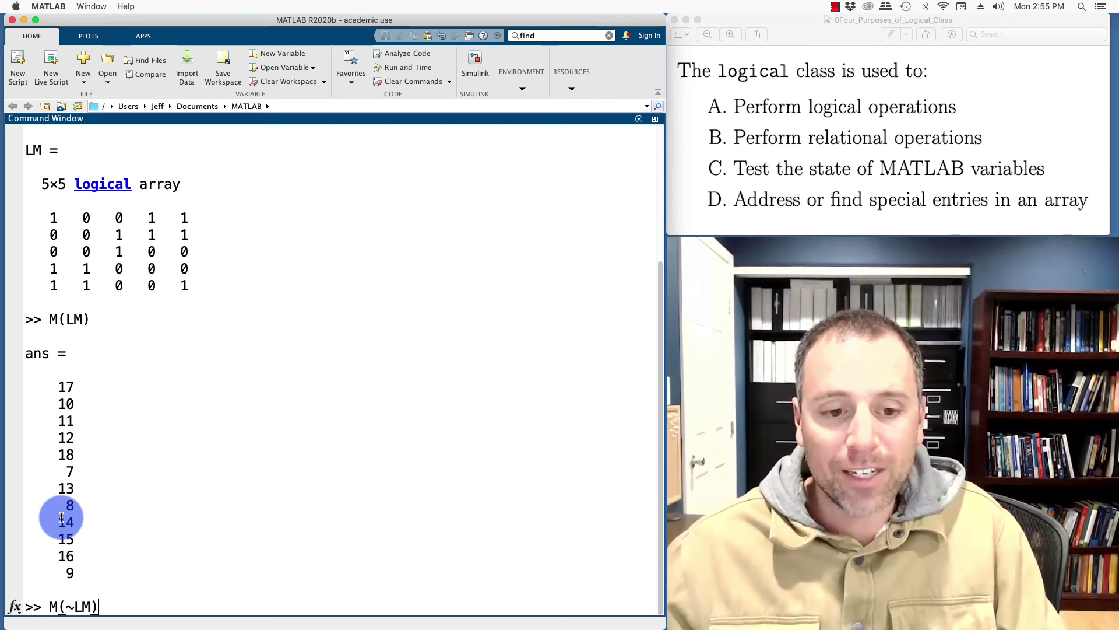
pyautogui.write('= 0')
pyautogui.press('Return')
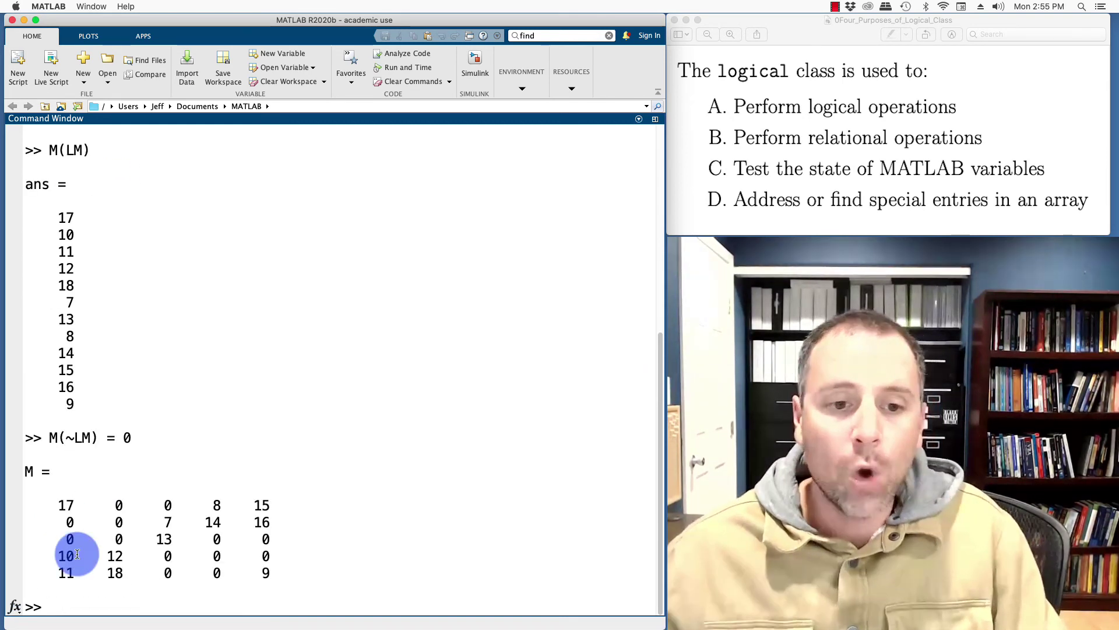